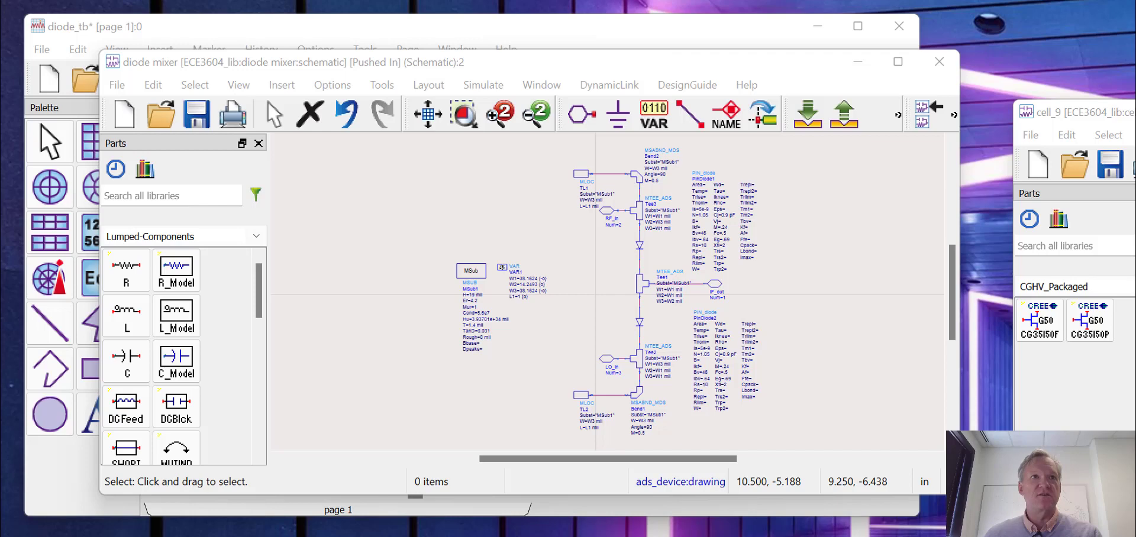
Step: Enlarge the diode mixer schematic window and bring the diode_tb data display forward
left_click_drag(959, 495, 1096, 525)
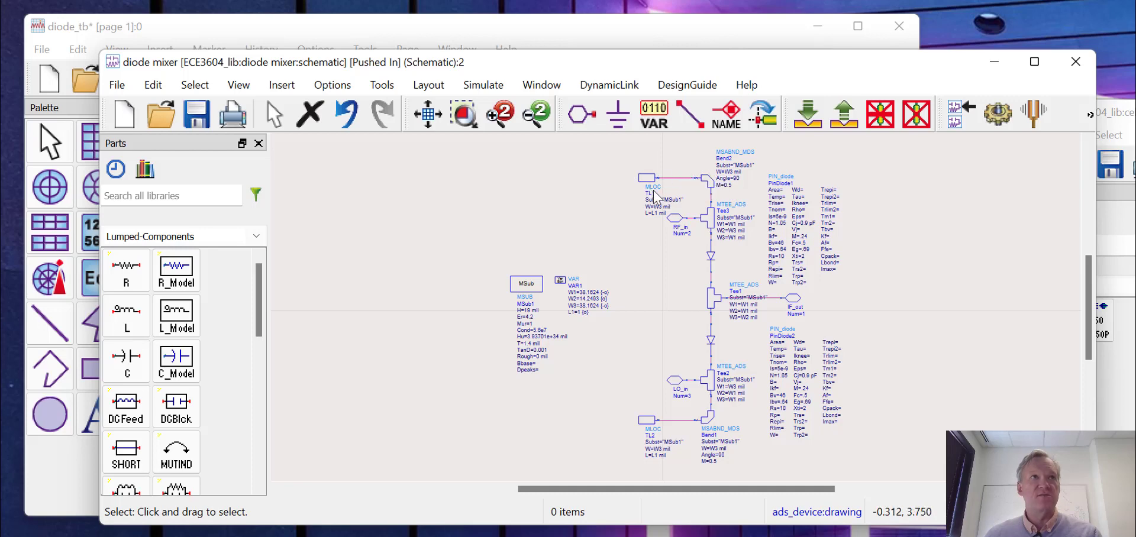
left_click(559, 43)
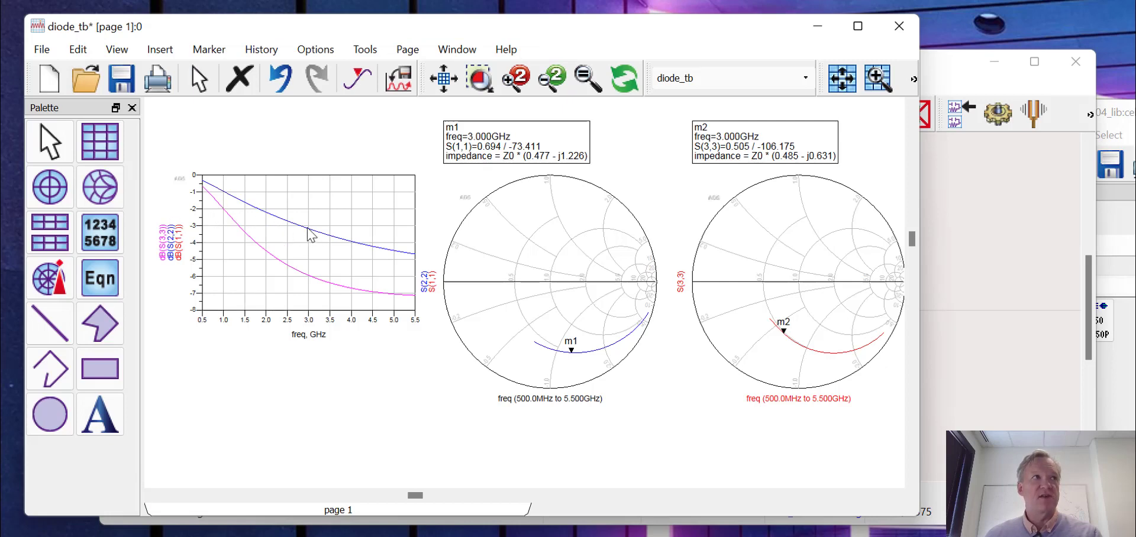
Step: Read the 3 GHz markers: S(1,1)=0.694 / -73.411 and S(3,3)=0.505 / -106.175
mouse_move(309, 234)
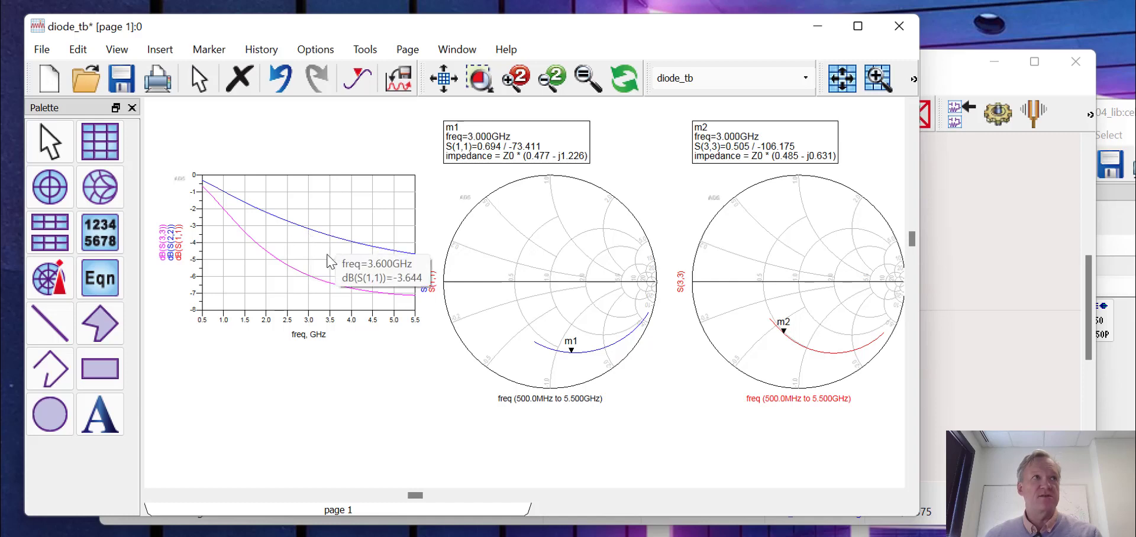
mouse_move(309, 279)
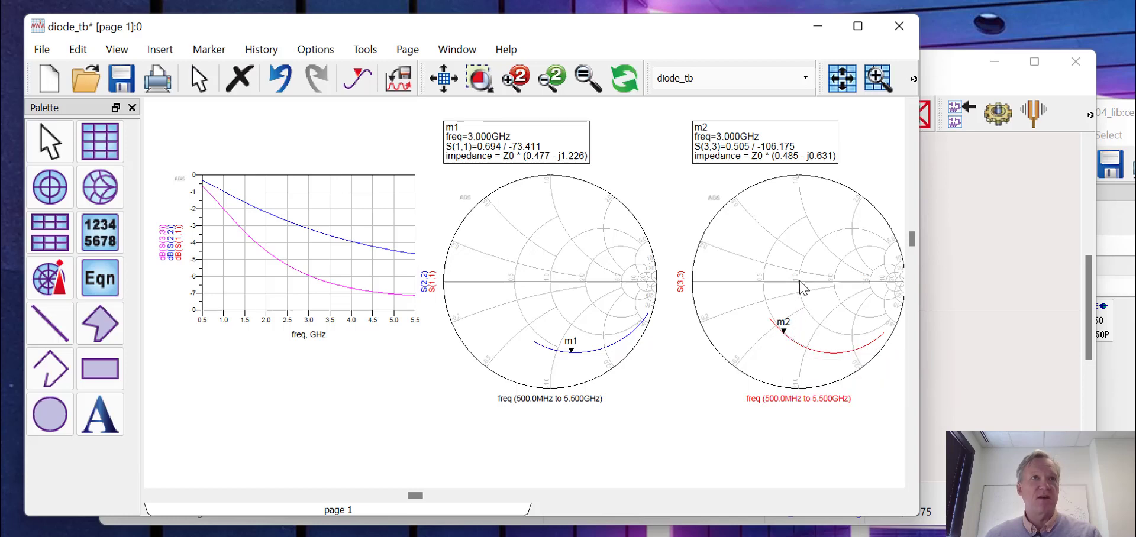
mouse_move(776, 339)
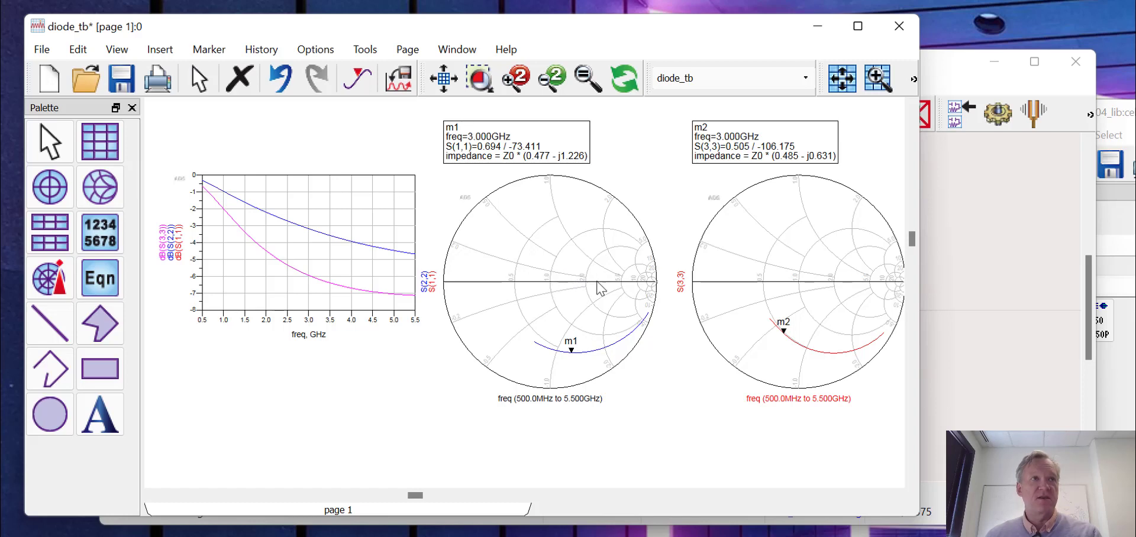
Step: Deactivate the top and bottom open stubs TL1, TL2 and their bends
left_click(967, 225)
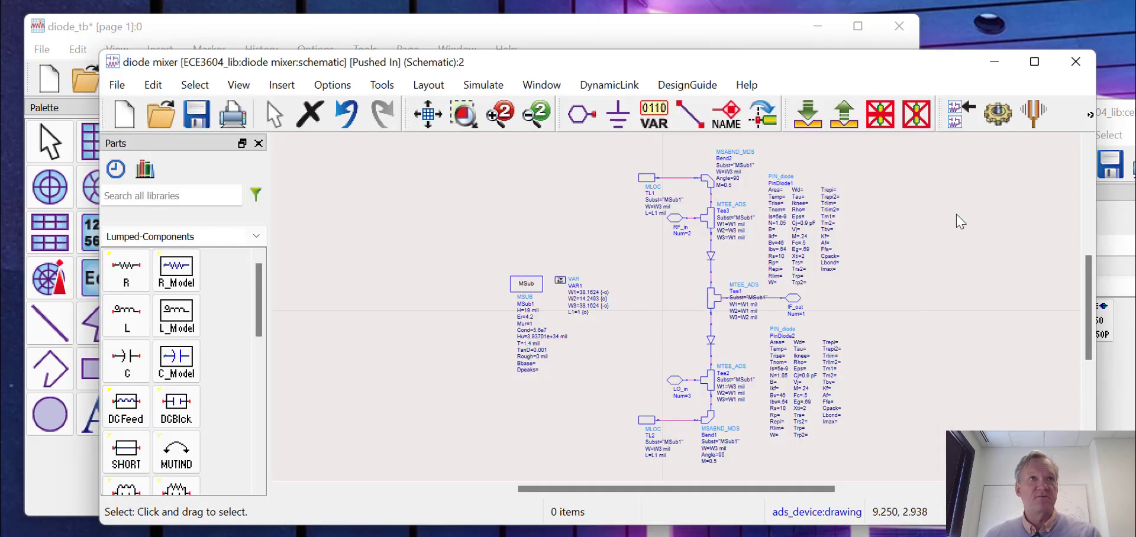
left_click_drag(578, 158, 724, 199)
left_click(930, 114)
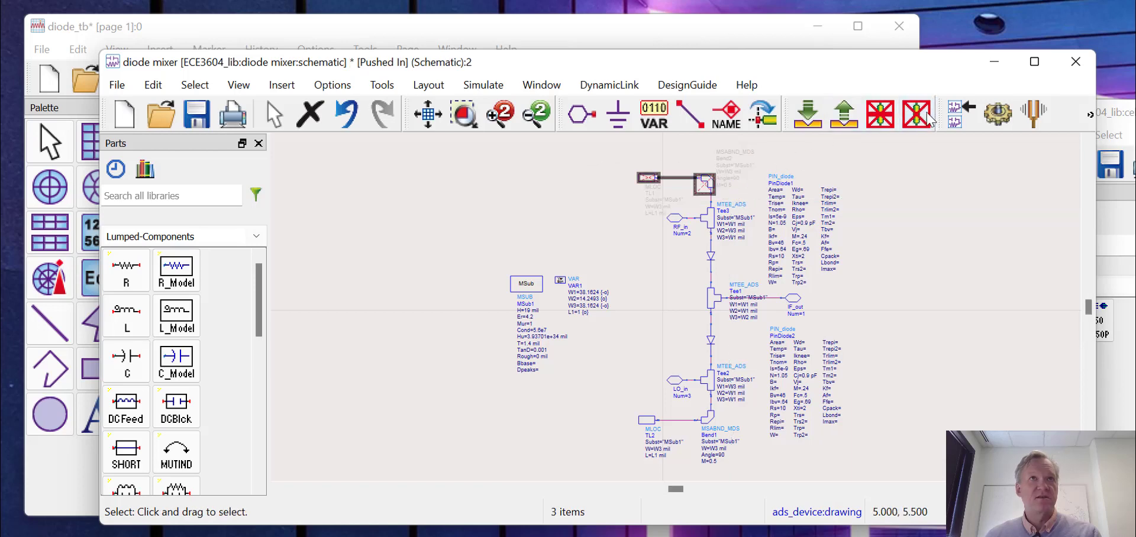
left_click_drag(611, 447, 721, 397)
left_click(925, 115)
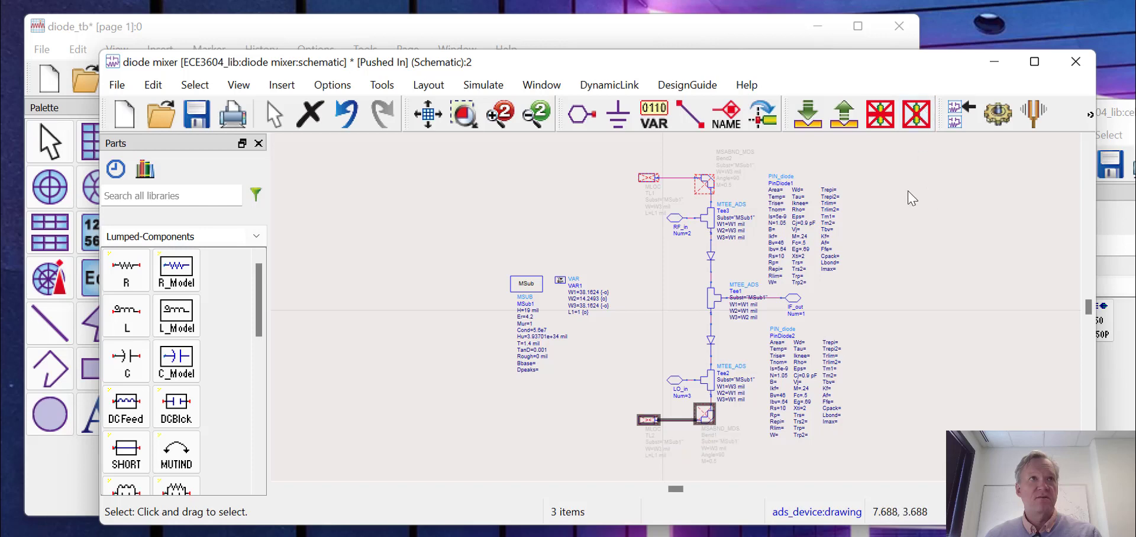
Step: Save the mixer and view updated results: S(1,1)=0.682, S(3,3)=0.492 at 3 GHz
left_click(199, 117)
left_click(844, 116)
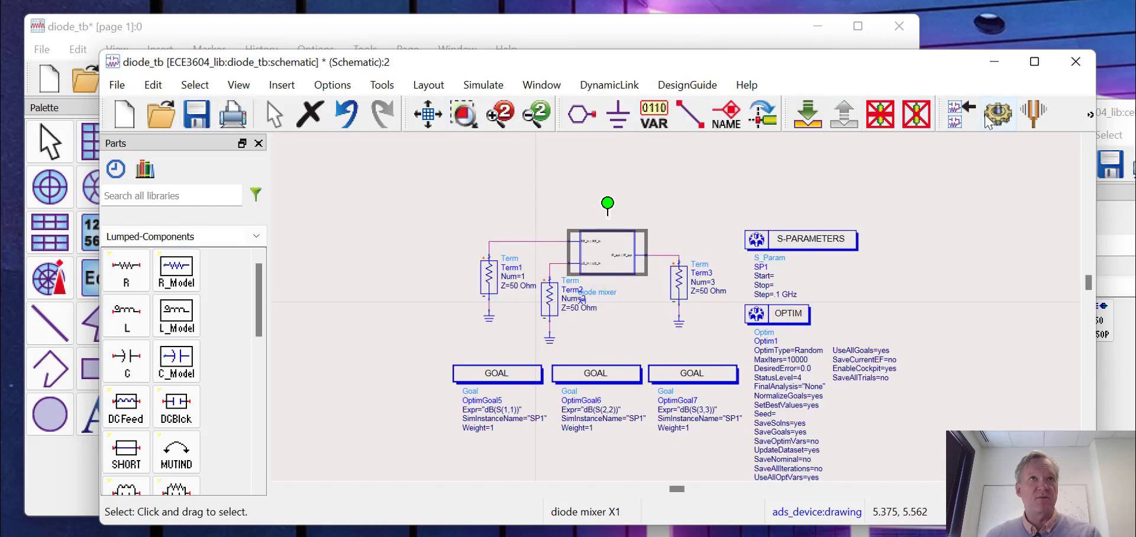
left_click(741, 37)
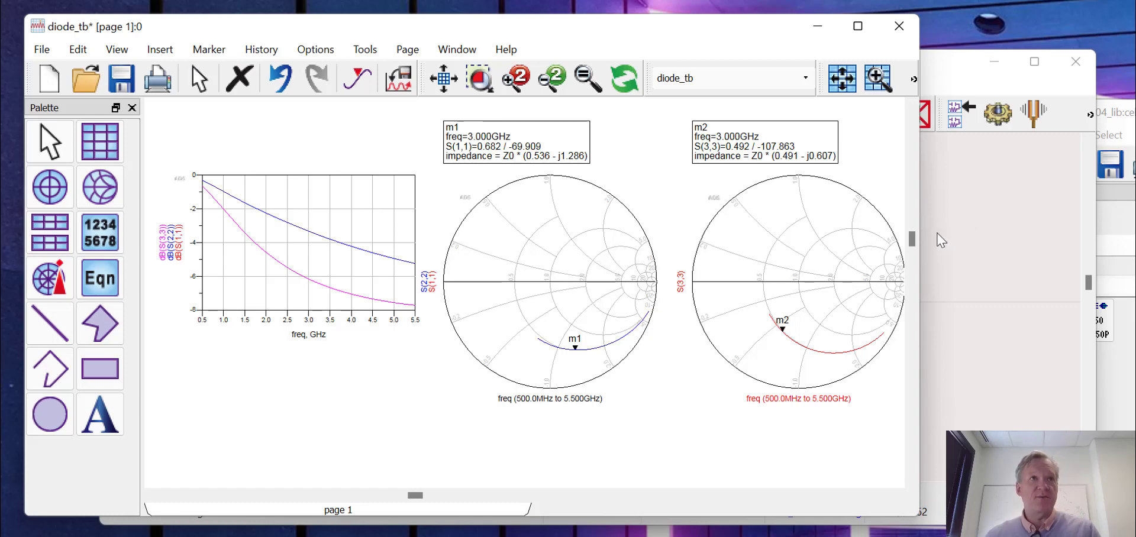
Step: Push into the diode mixer subcircuit X1 from the diode_tb schematic
left_click(981, 198)
left_click(591, 248)
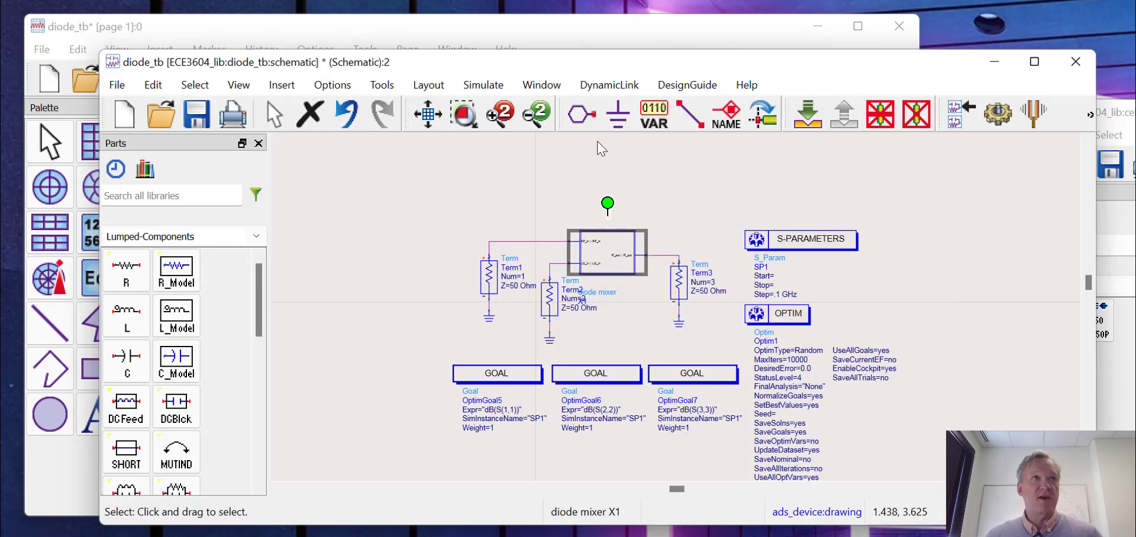
left_click(807, 114)
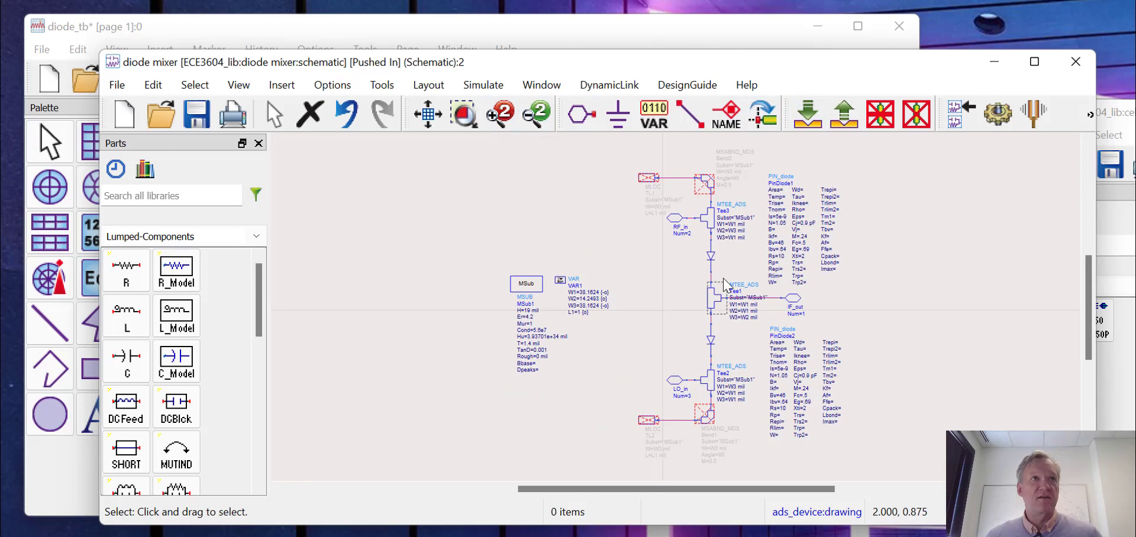
Step: Place a 1.0 nH inductor L1 right of the lower diode and zoom in on it
left_click(126, 316)
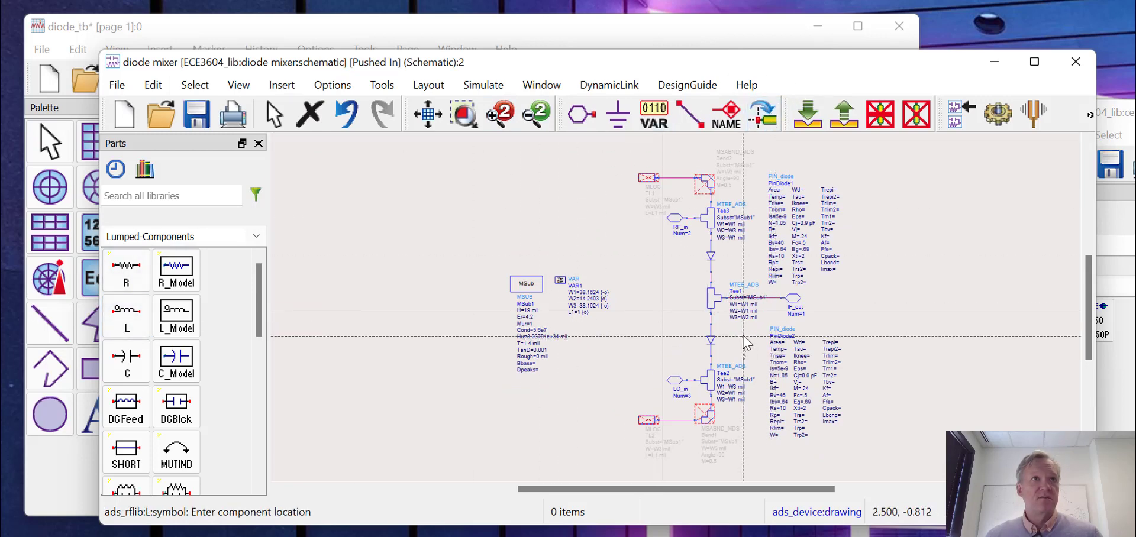
left_click(871, 338)
key("Escape")
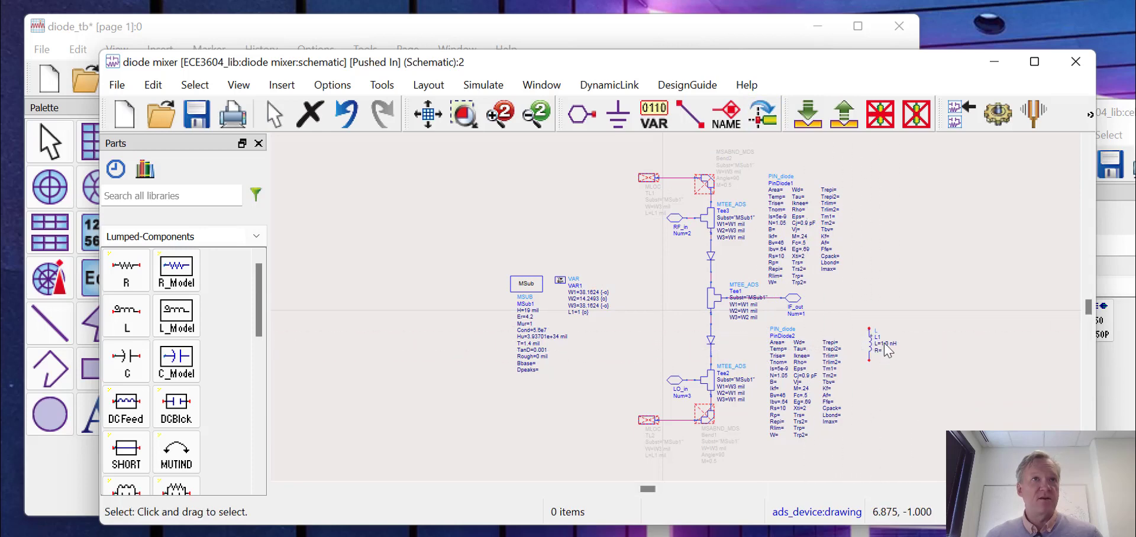
left_click(465, 114)
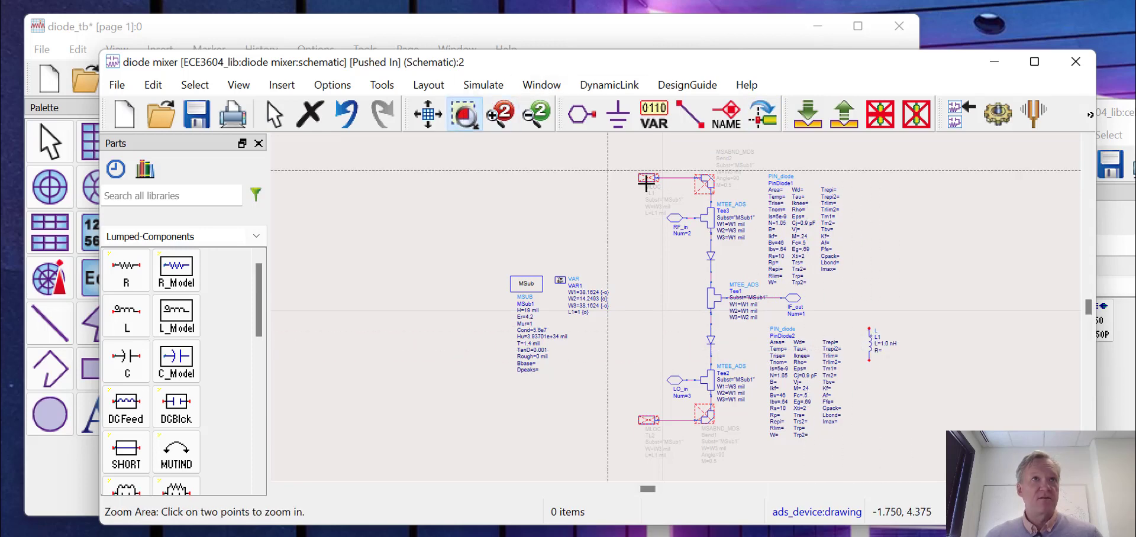
left_click(868, 315)
left_click(889, 370)
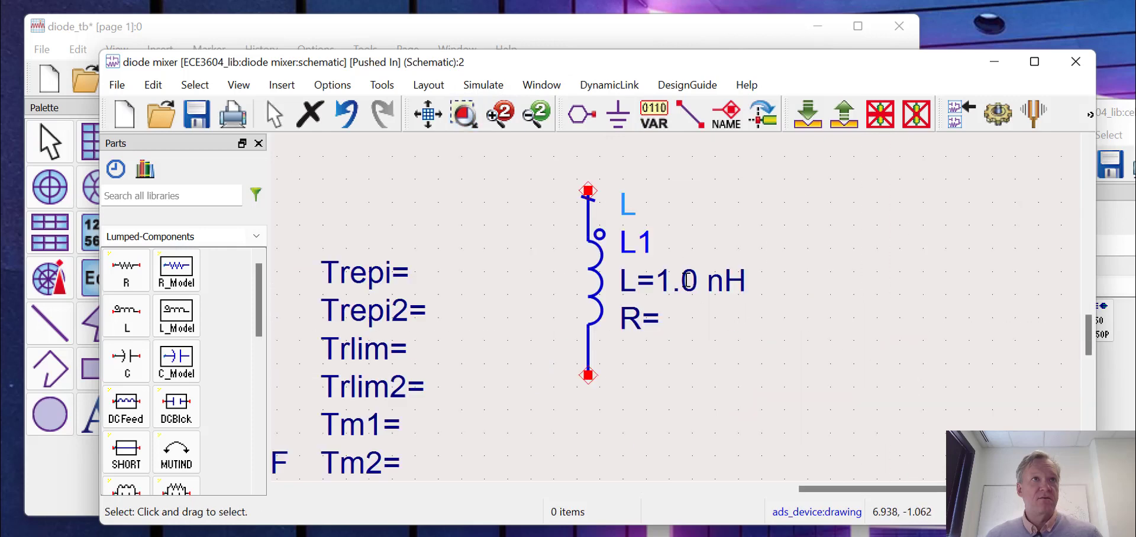
Step: Edit L1's value on the schematic to 1.0 nH opt{0.5 nH to 3 nH}
double_click(675, 284)
left_click(773, 283)
type("opt")
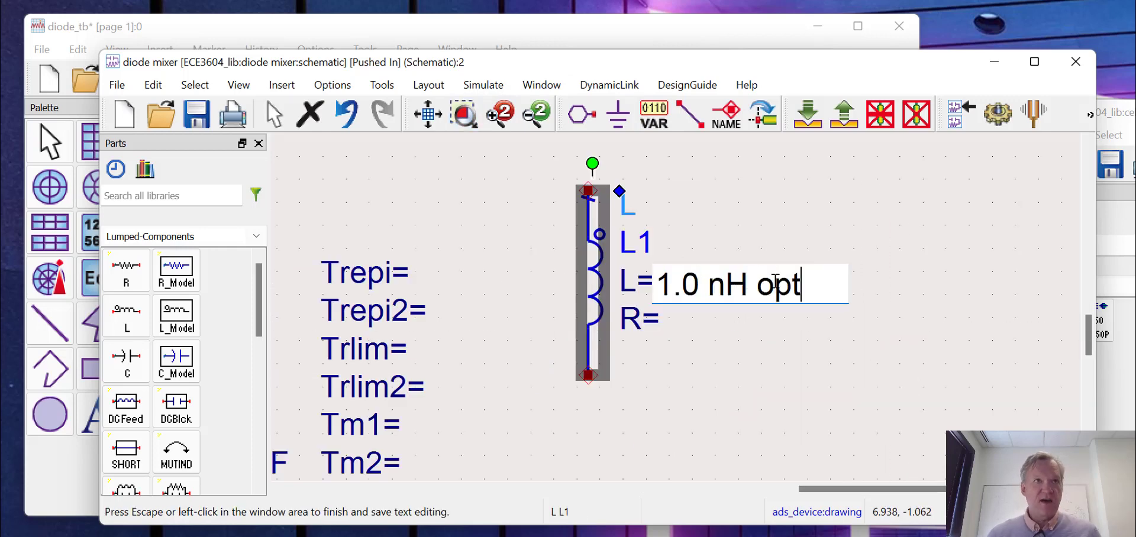
type("{")
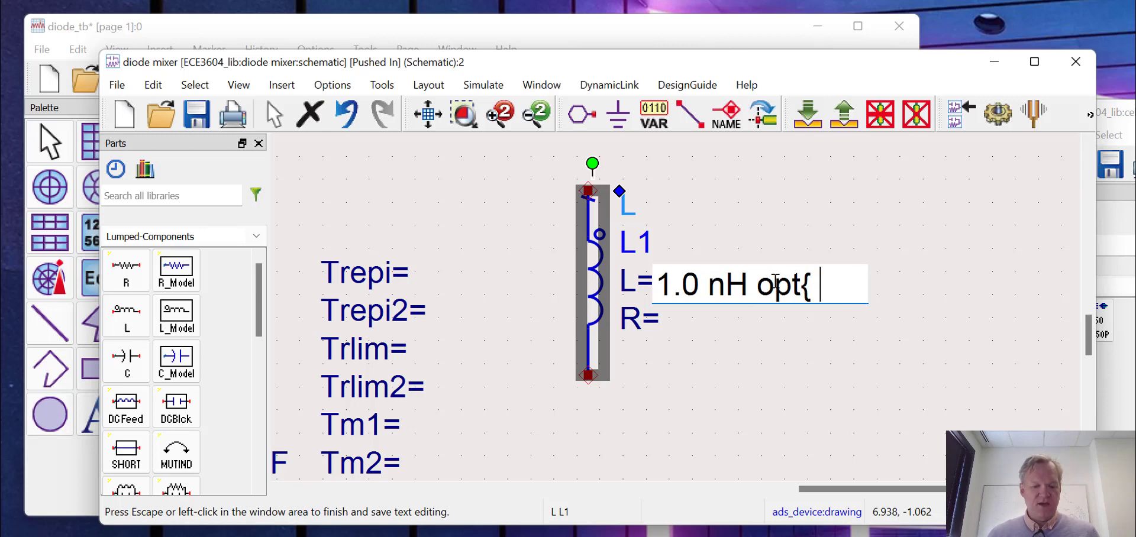
type(" 05")
key("BackSpace")
type("0")
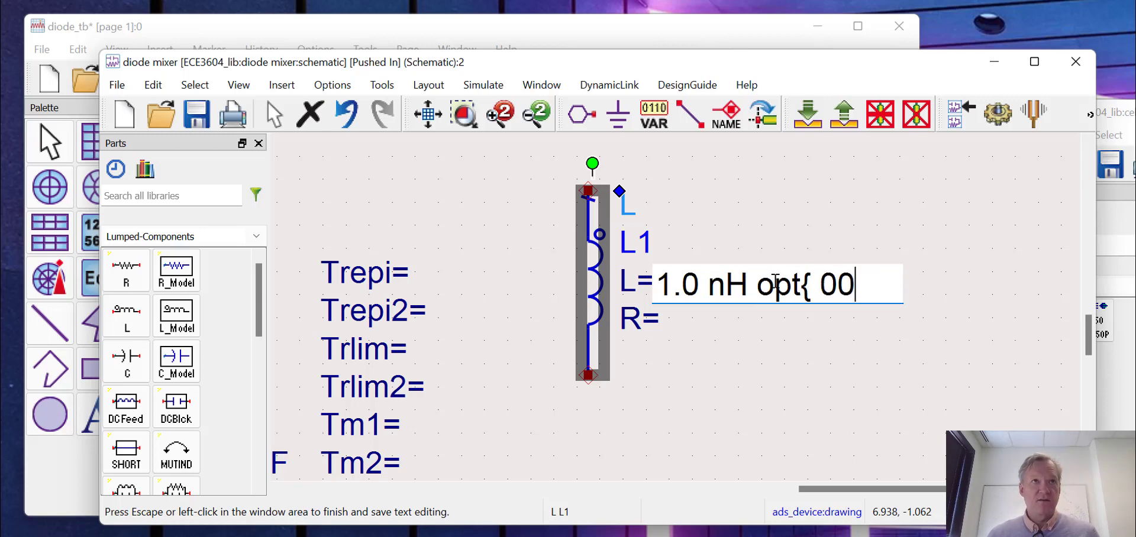
key("BackSpace")
type(".5 to ")
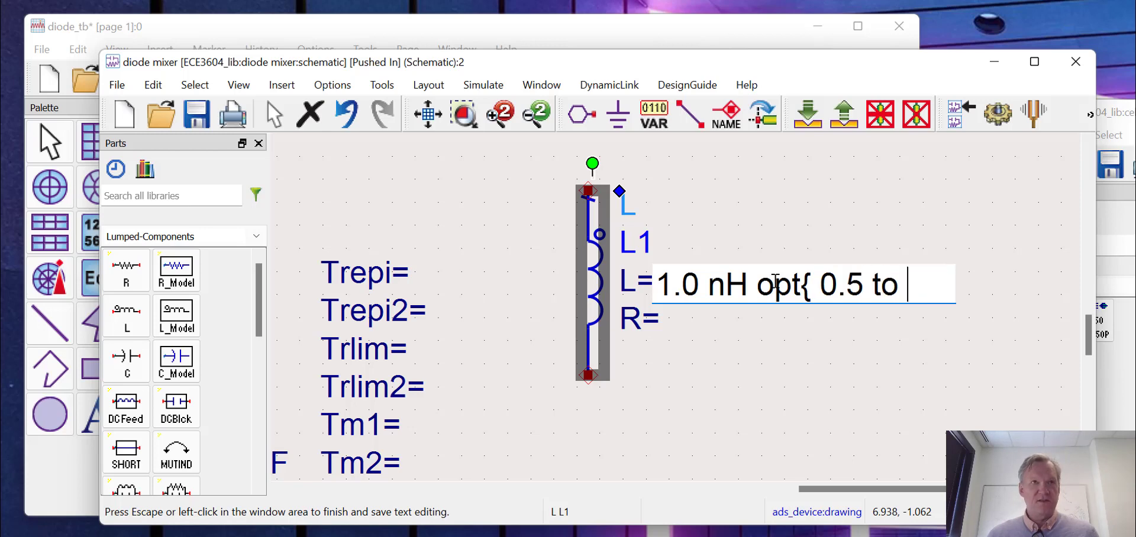
type("3}")
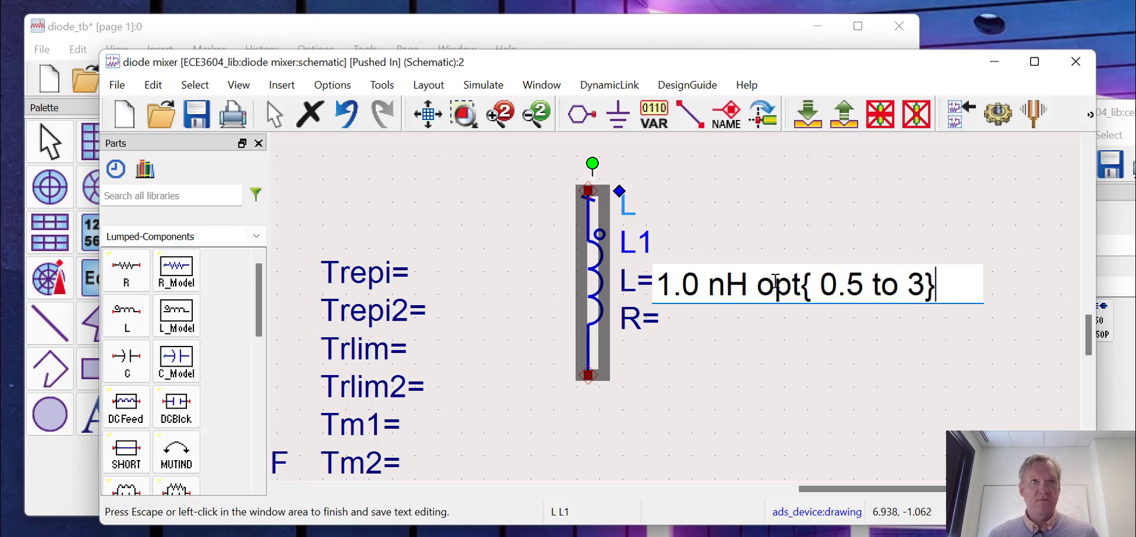
key("Left")
type("nH")
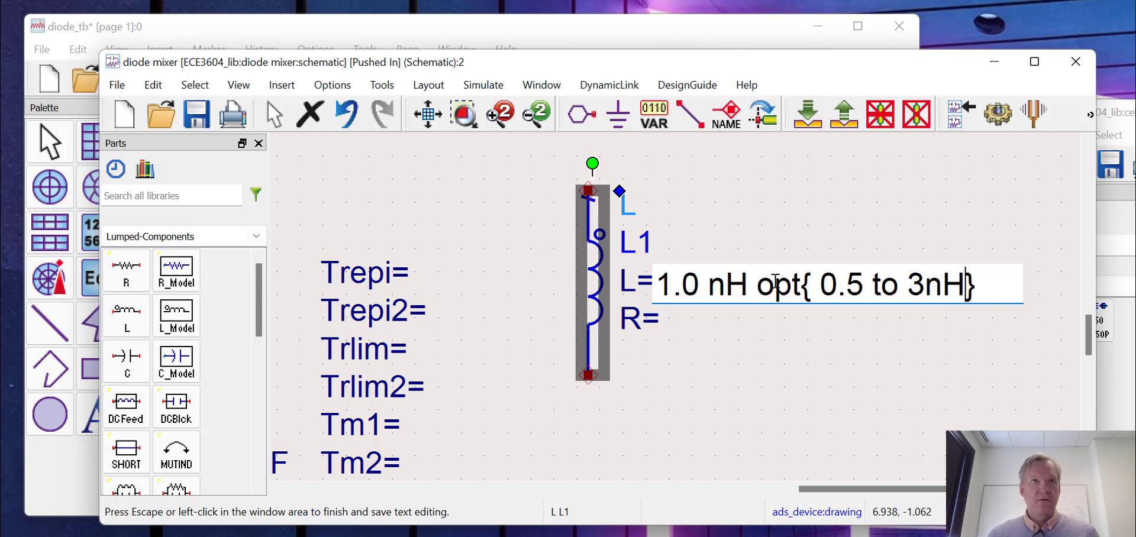
key("Left")
key("Left")
key("Left")
key("Left")
key("Left")
key("Left")
key("Left")
type("nH")
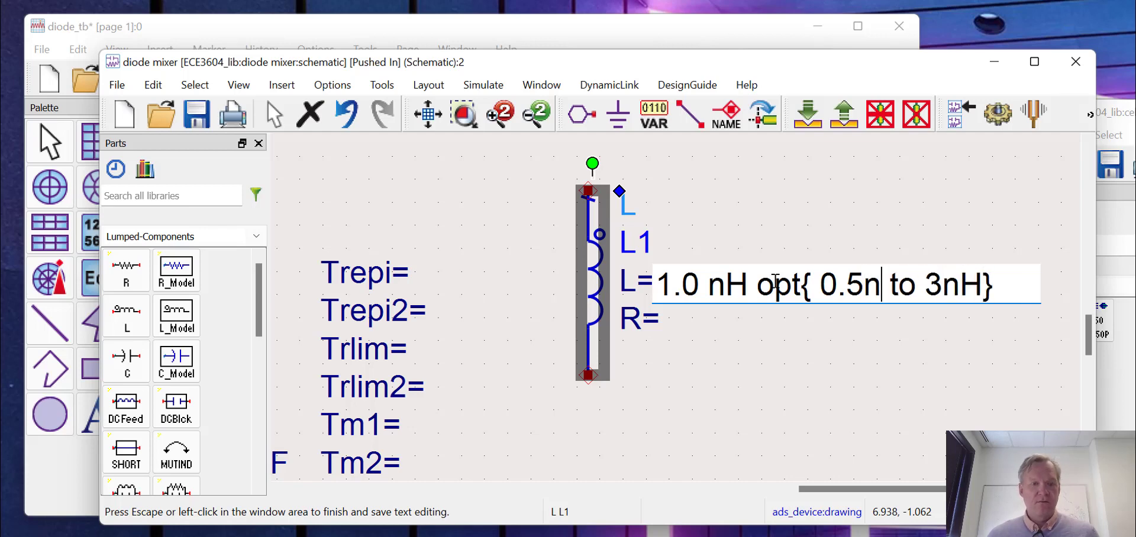
key("Tab")
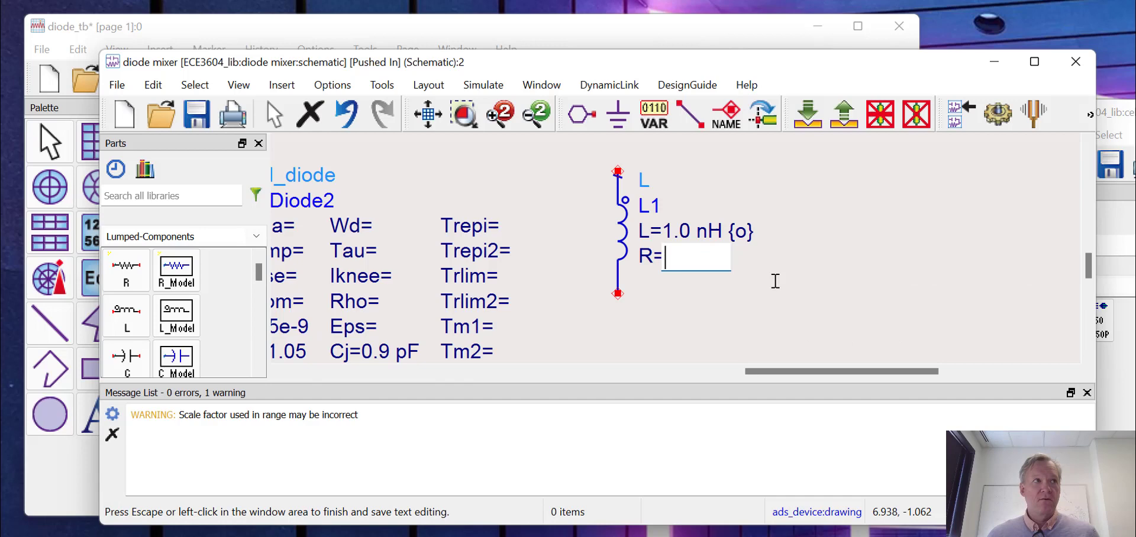
Step: Remove the nH units from the bounds so L1's range reads opt{0.5 to 3}
left_click(746, 240)
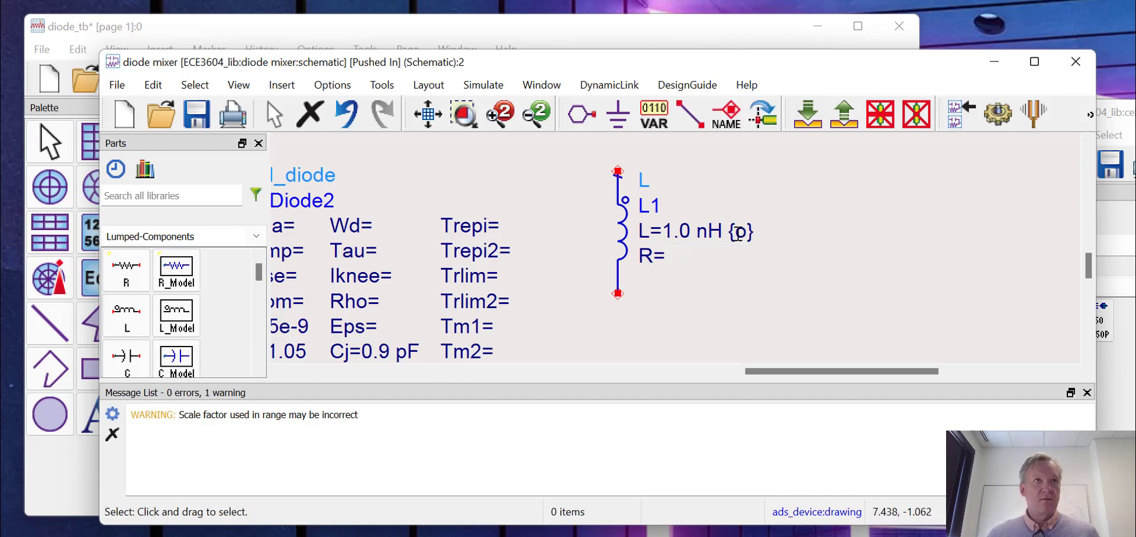
double_click(739, 234)
left_click(800, 234)
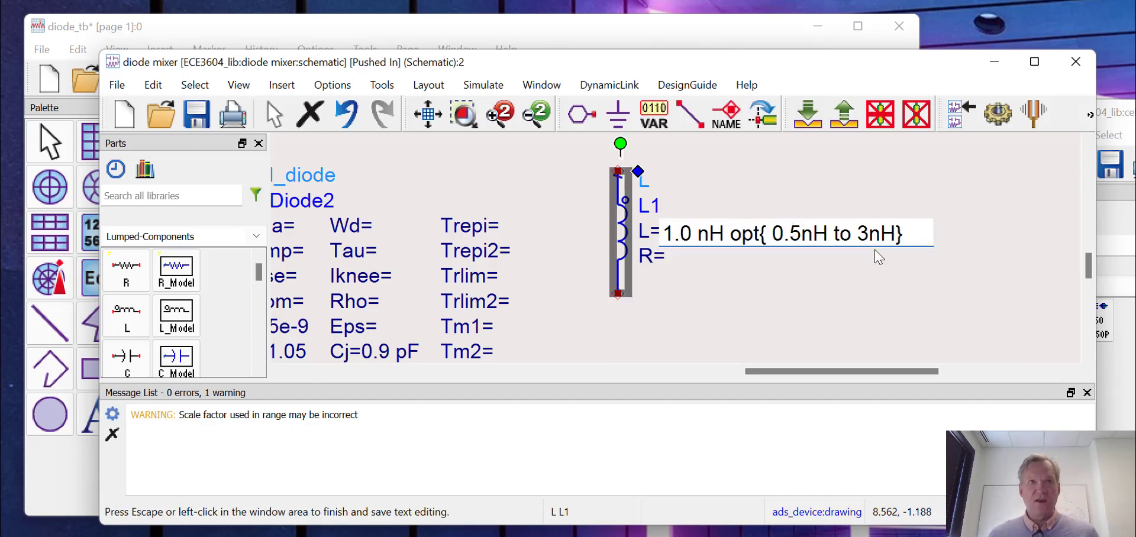
key("Delete")
key("Delete")
key("Delete")
key("Delete")
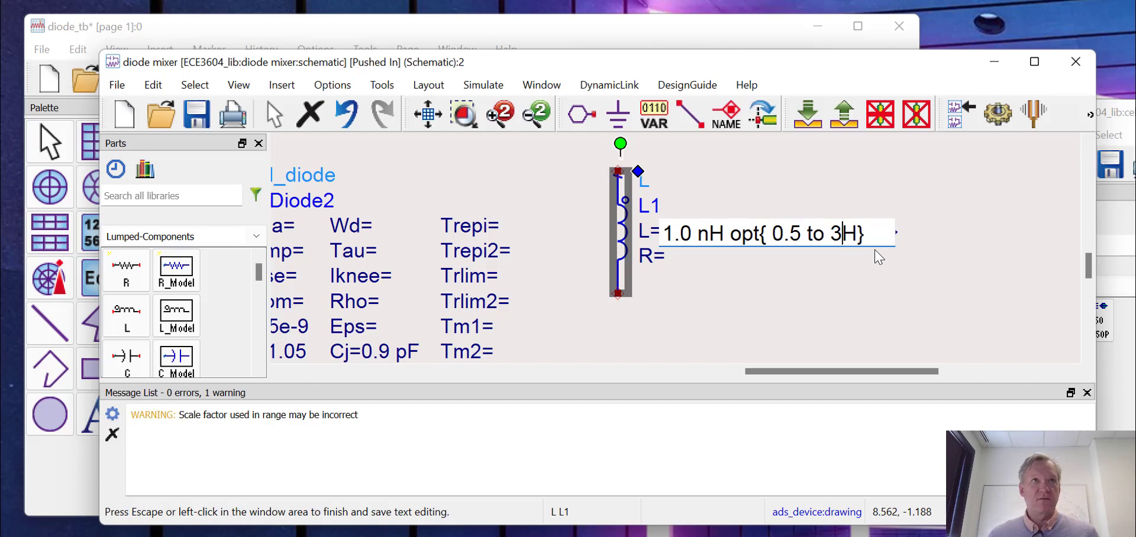
key("Tab")
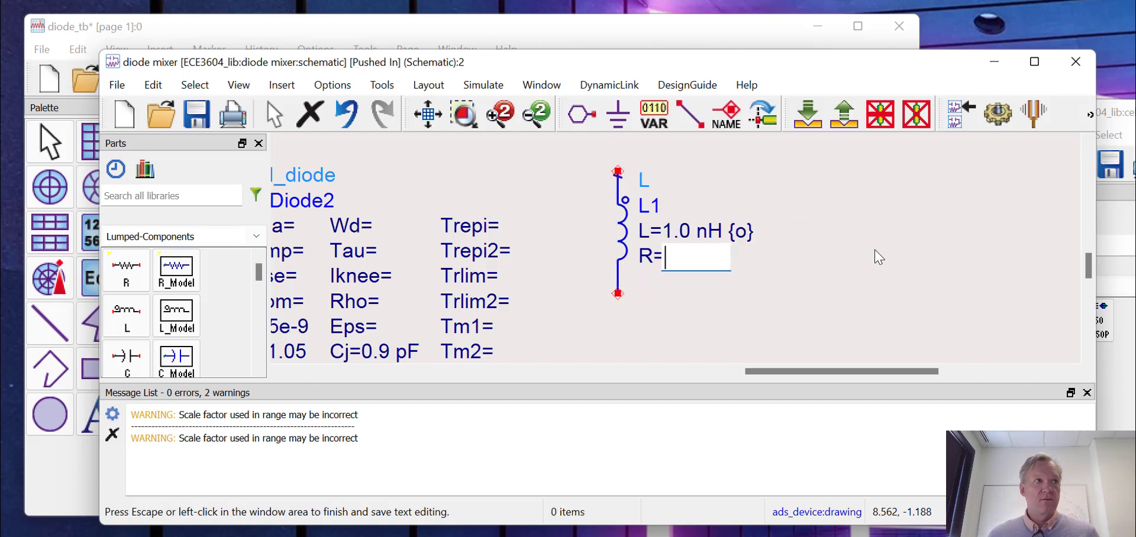
left_click(737, 233)
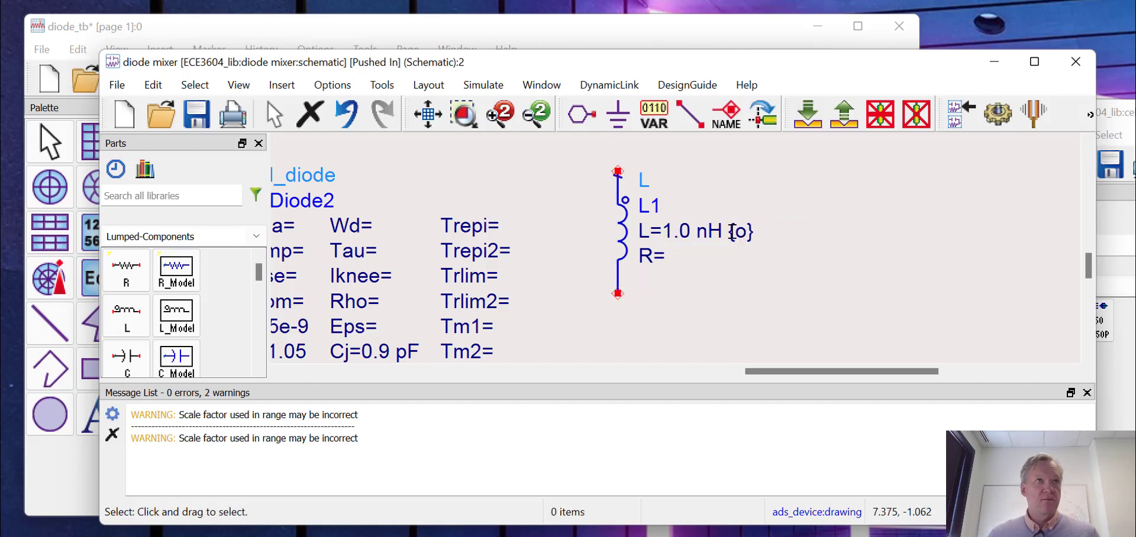
double_click(747, 232)
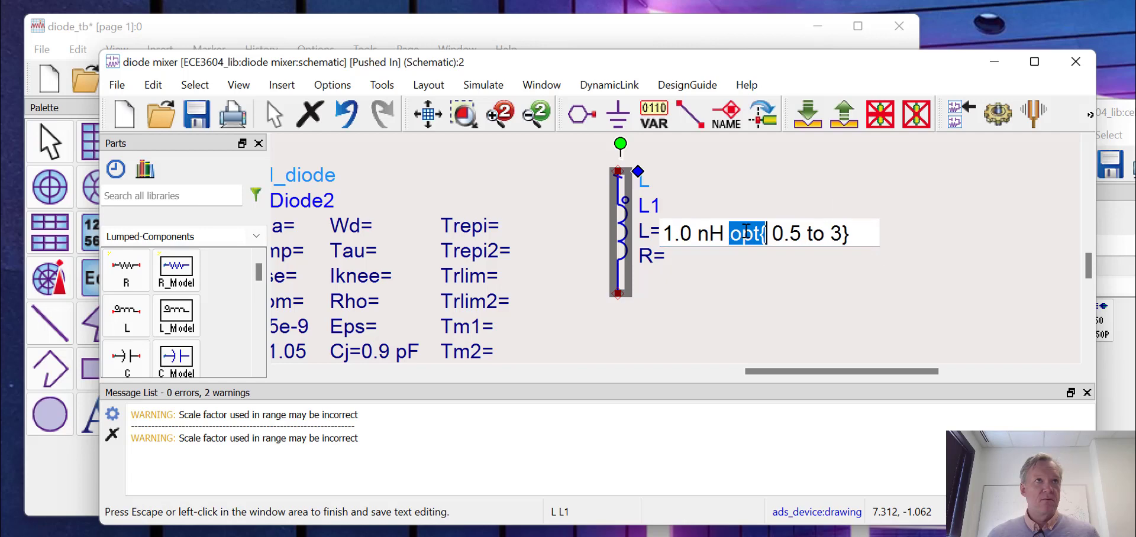
left_click(790, 263)
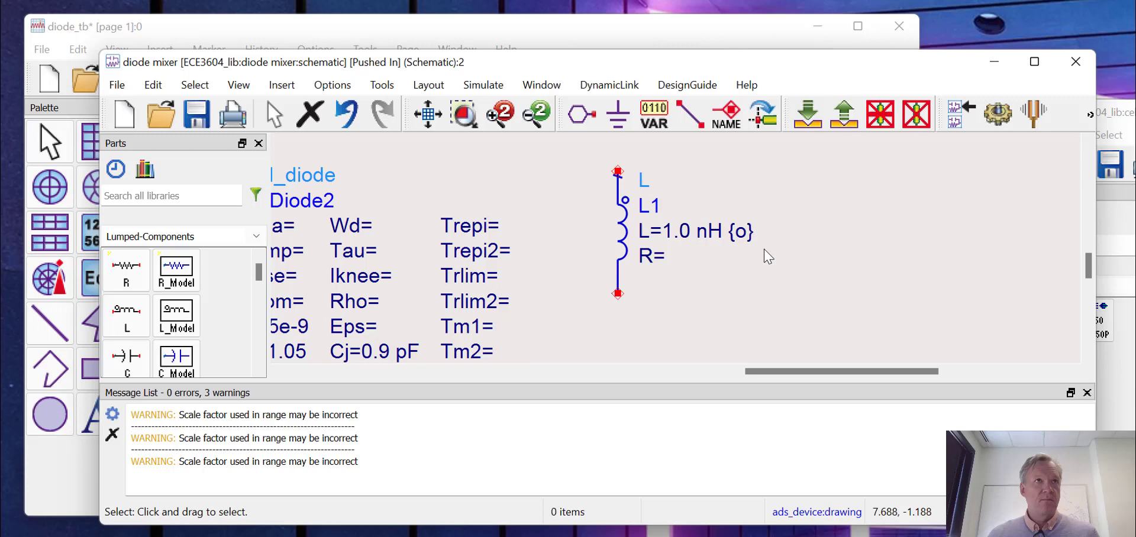
Step: Confirm L1's optimization range of 0.5 nH to 3 nH in the Tune/Opt/Stat/DOE Setup
double_click(621, 237)
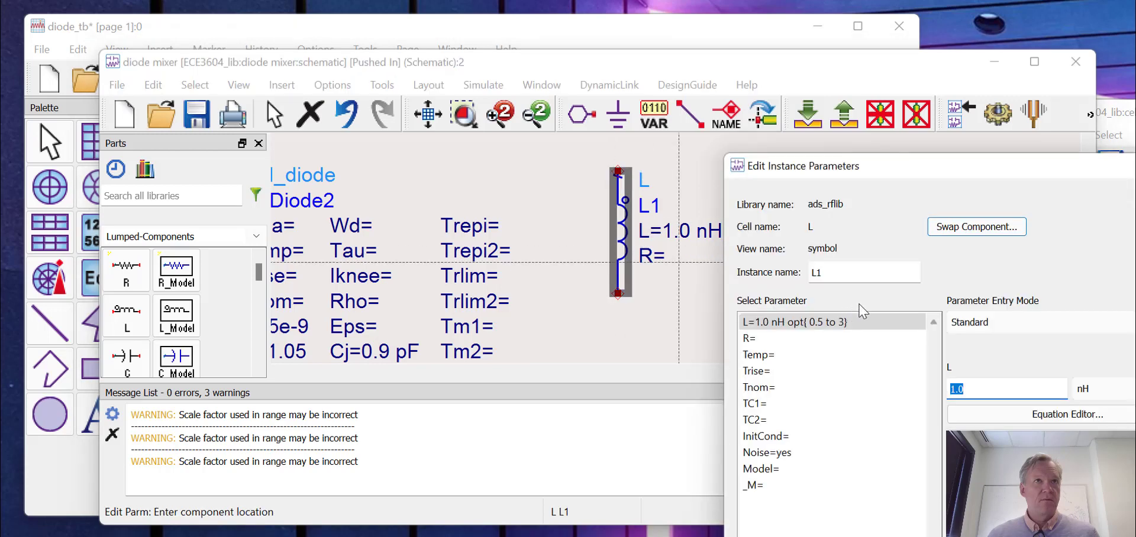
left_click(679, 262)
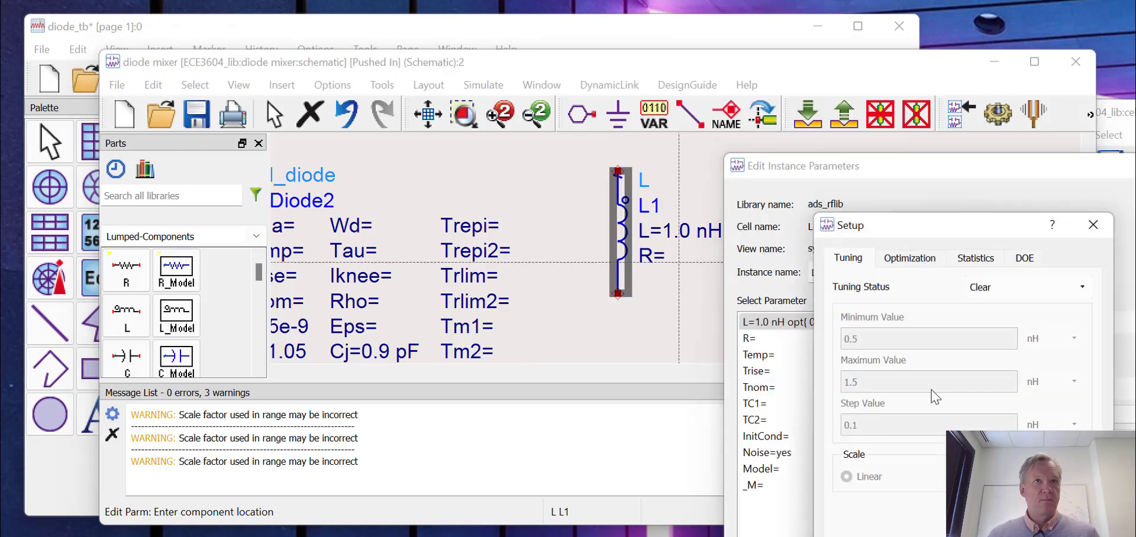
left_click(921, 264)
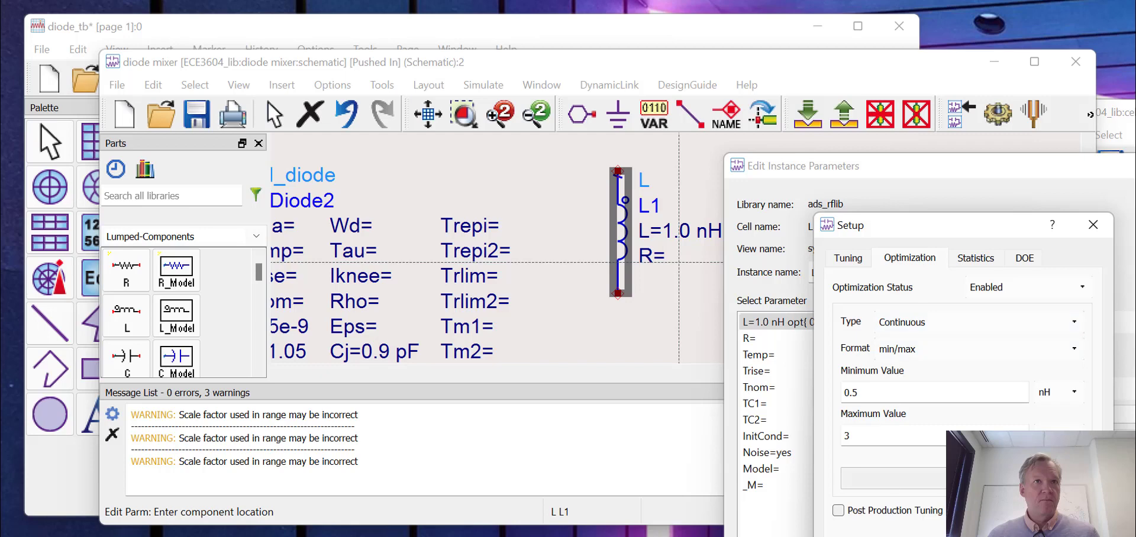
left_click(904, 526)
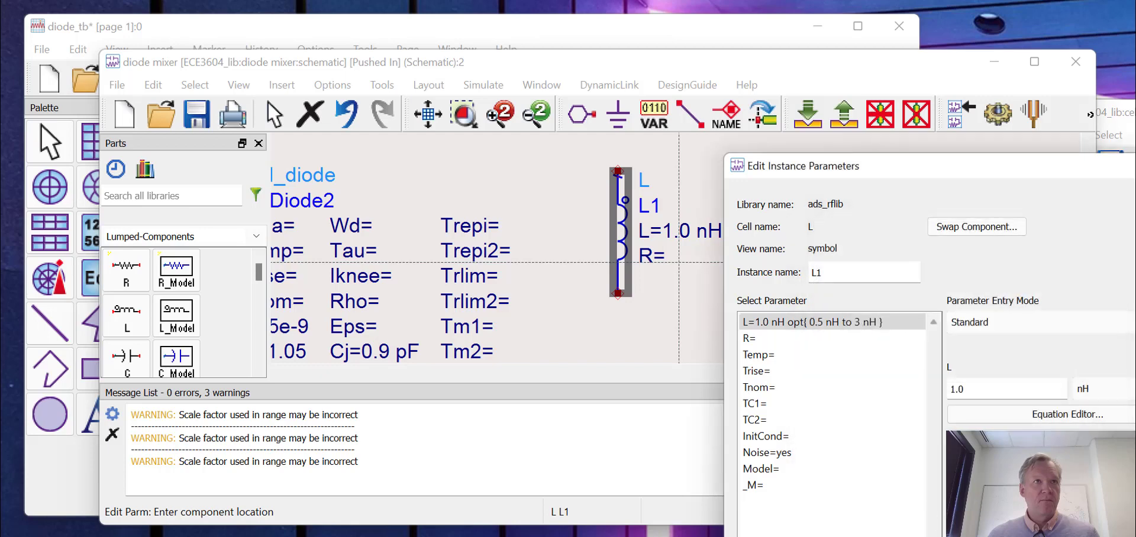
key("Return")
Step: Recheck L1's value text on the schematic and view the whole circuit
double_click(737, 232)
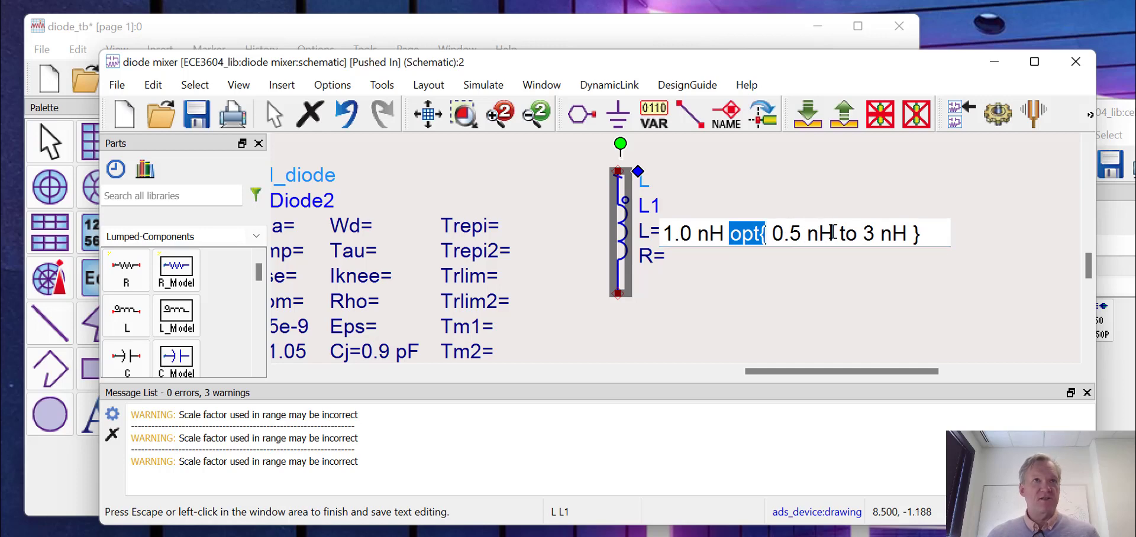
left_click(826, 268)
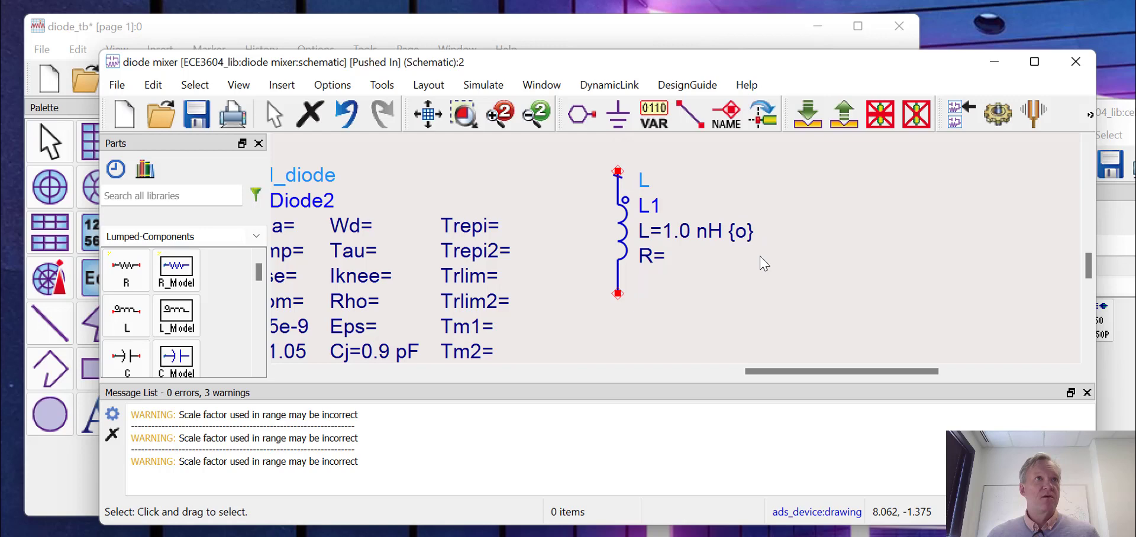
left_click(428, 112)
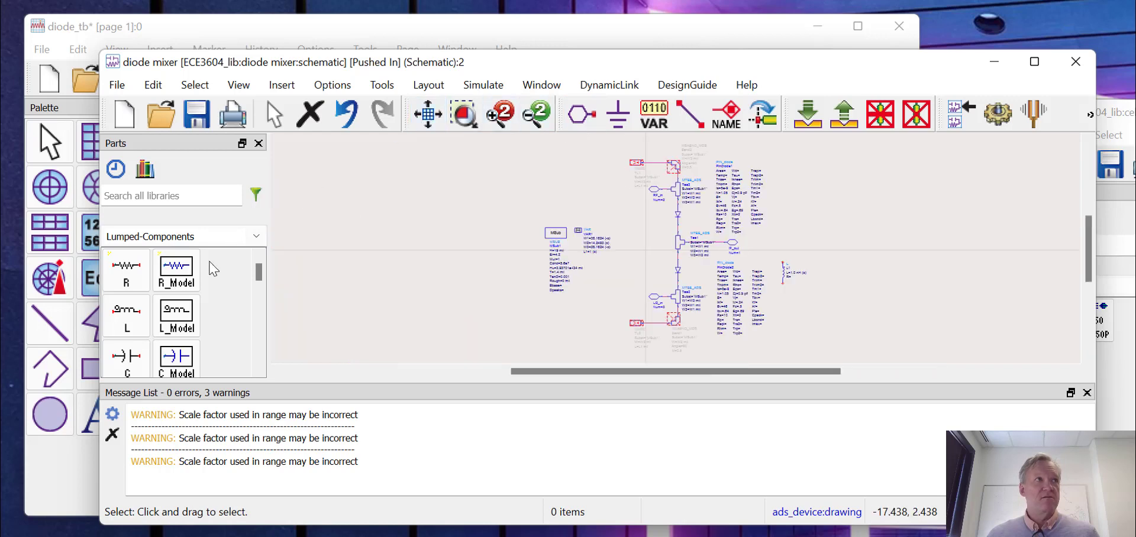
left_click_drag(259, 283, 259, 293)
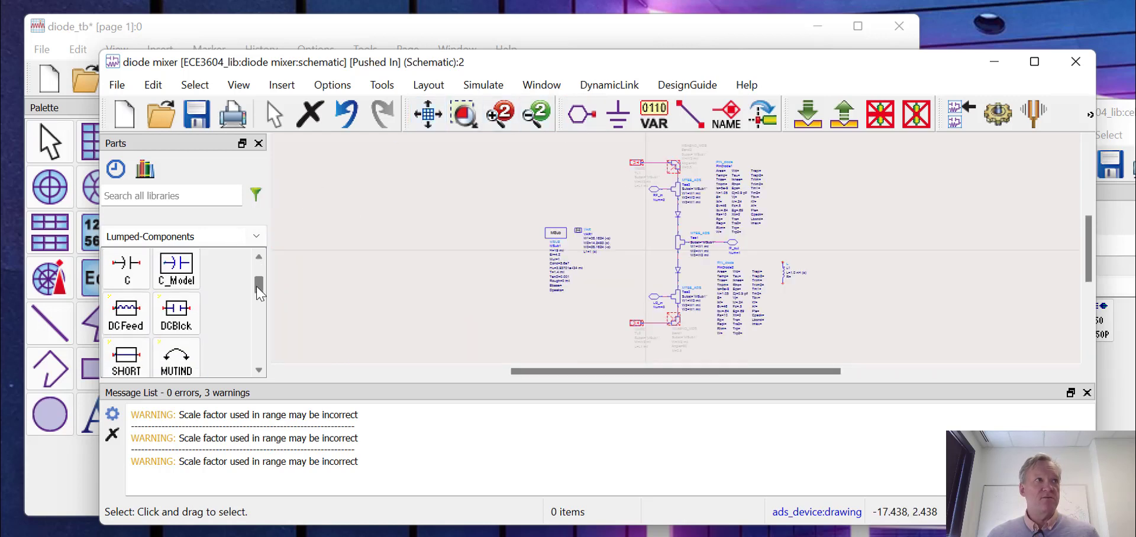
Step: Place DC_Block1 just below L1 and ground its bottom
left_click(175, 312)
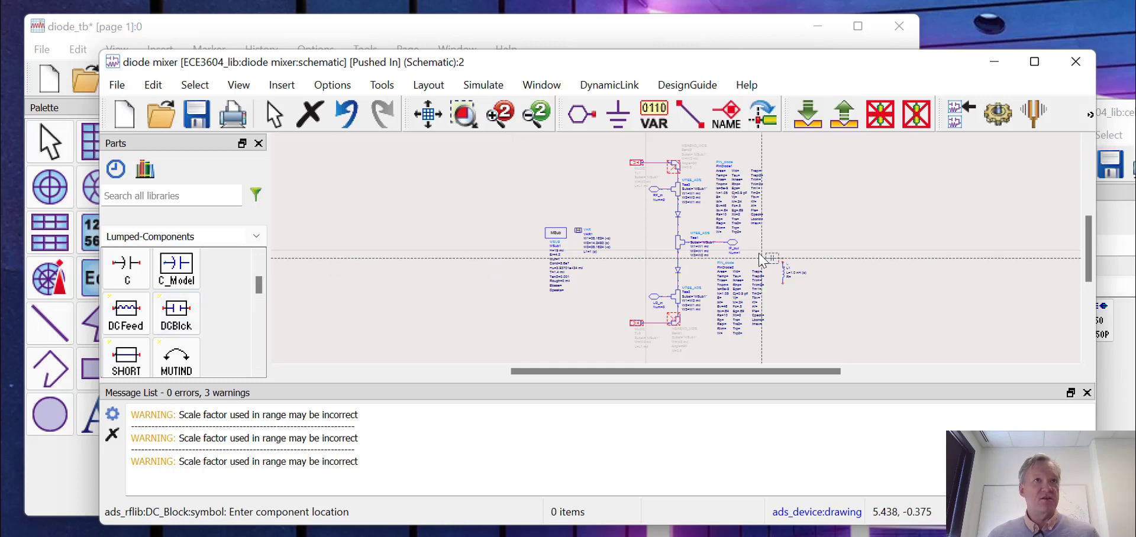
left_click(463, 112)
left_click(673, 246)
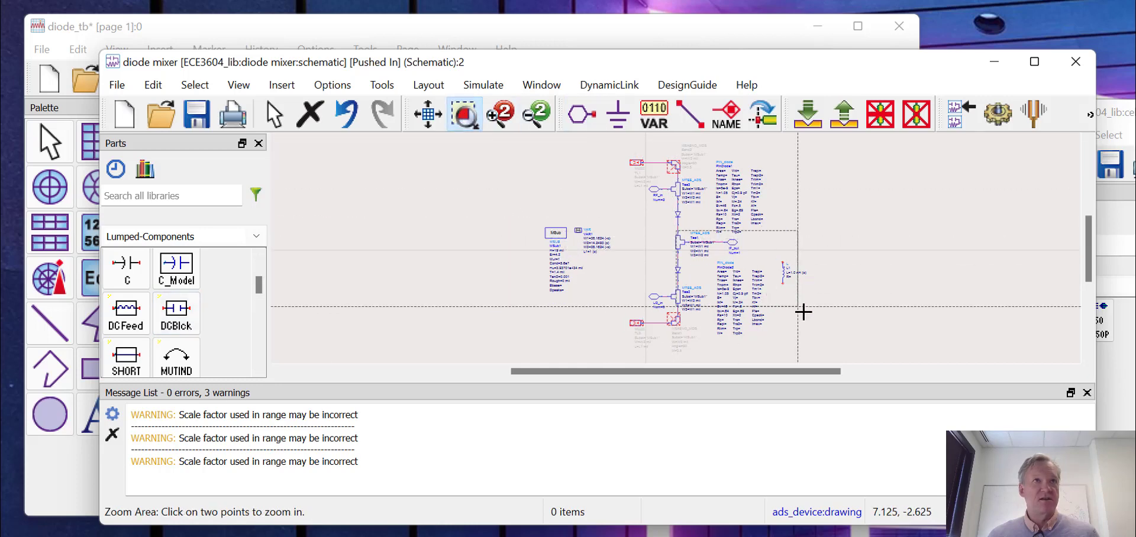
left_click(801, 312)
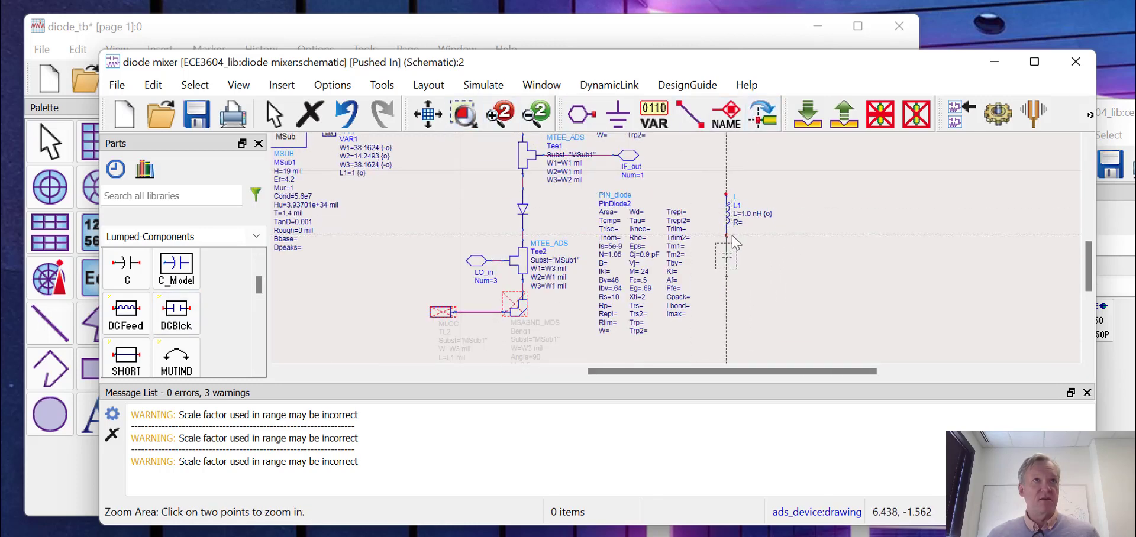
key("Escape")
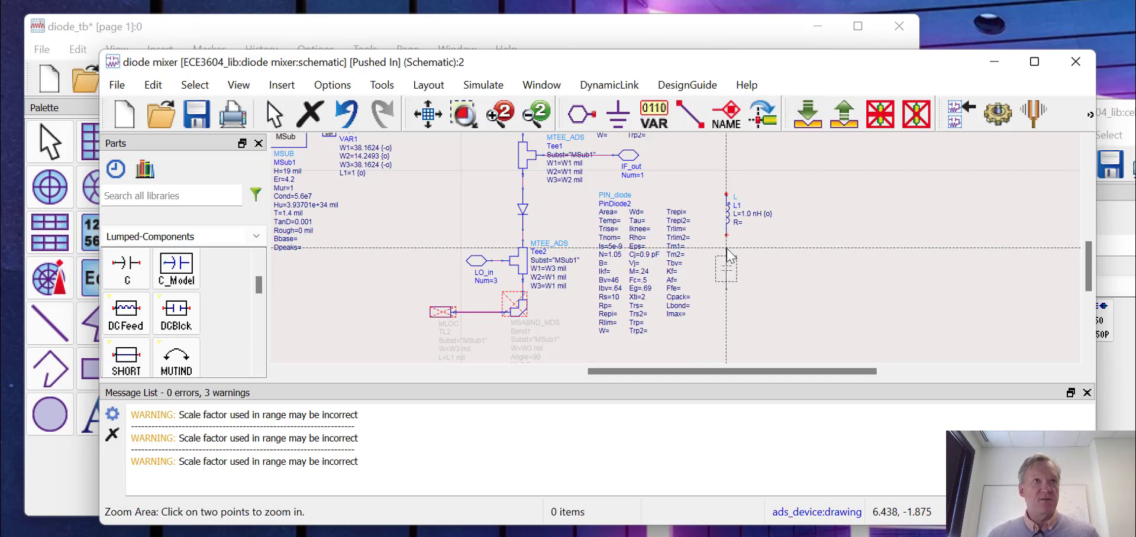
left_click(726, 252)
key("Escape")
left_click(618, 115)
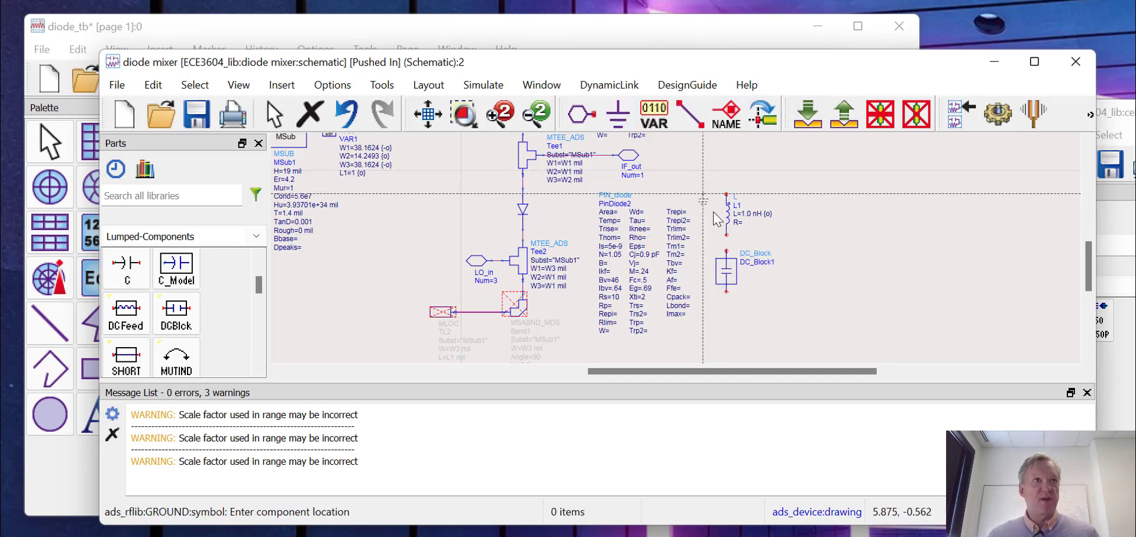
left_click(727, 293)
key("Escape")
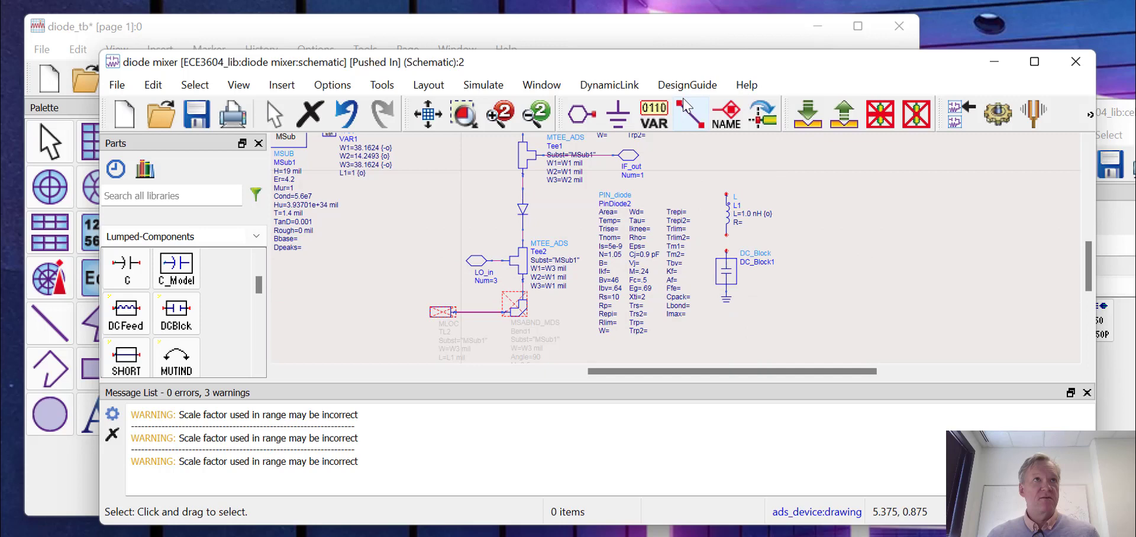
Step: Wire DC_Block1 to L1's bottom pin and L1's top pin to the IF_out line
left_click(690, 114)
left_click(727, 252)
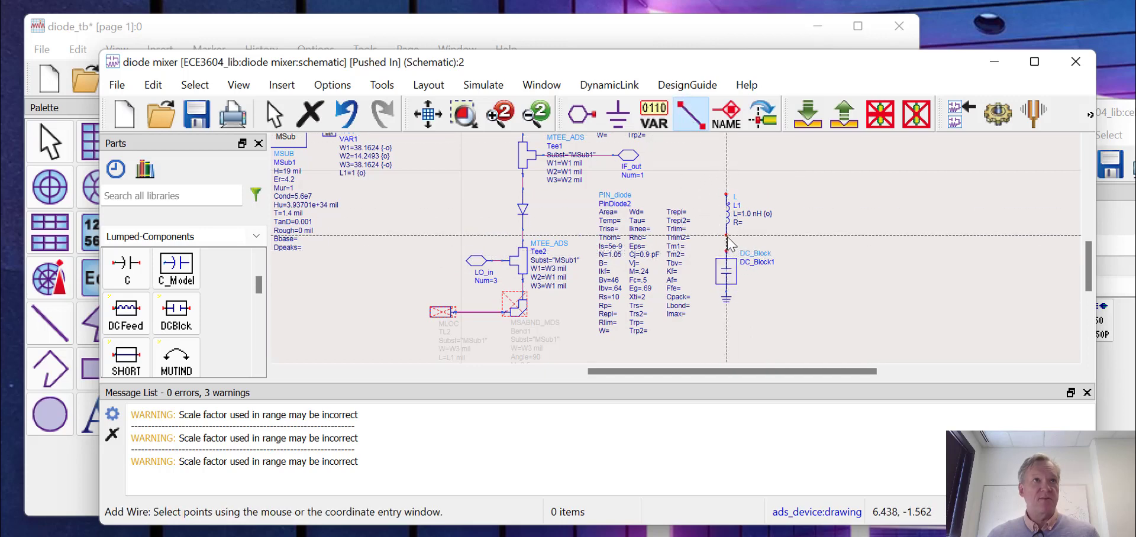
left_click(727, 236)
left_click(726, 194)
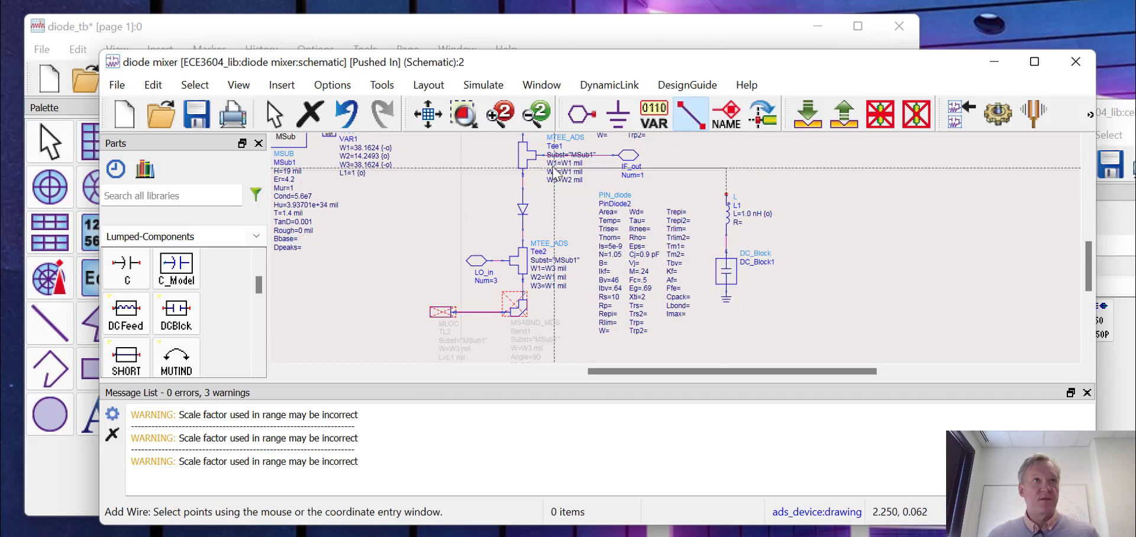
left_click(594, 156)
key("Escape")
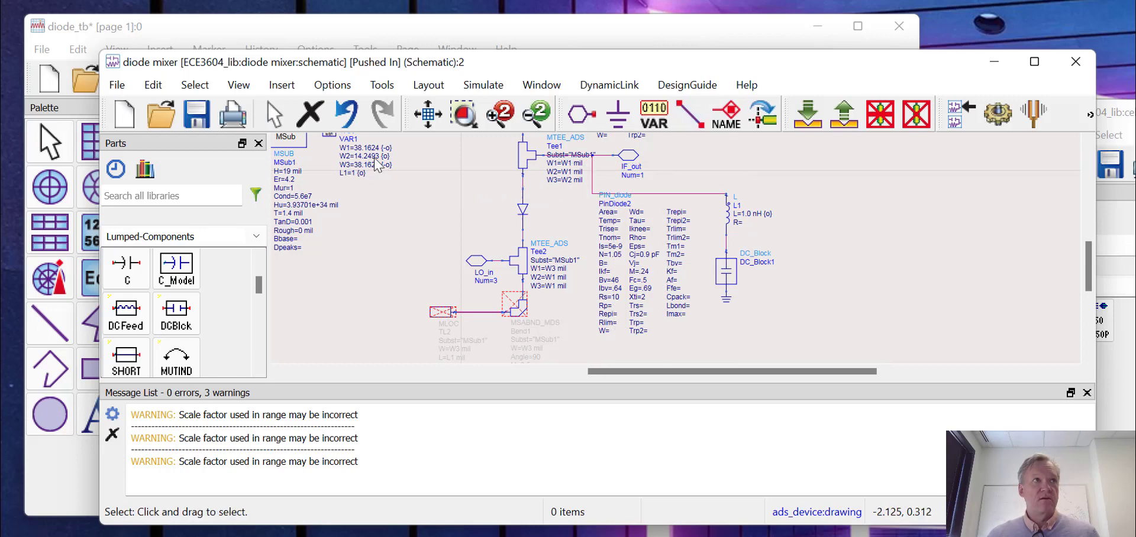
left_click(434, 123)
Step: Place a second inductor L2 left of the LO input with inductance set to L1
scroll(266, 290, "up", 2)
left_click(126, 314)
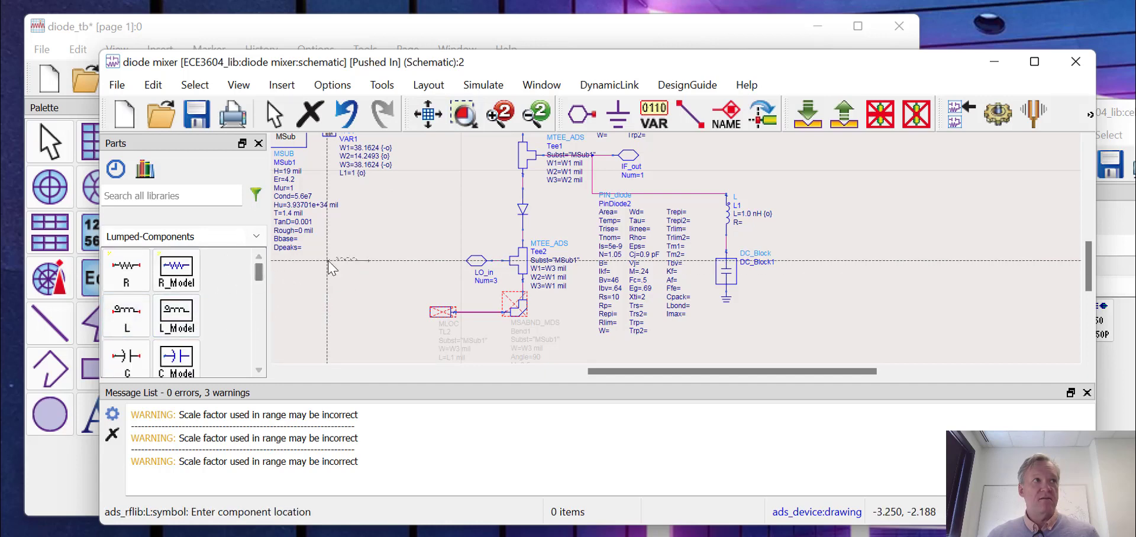
left_click(374, 290)
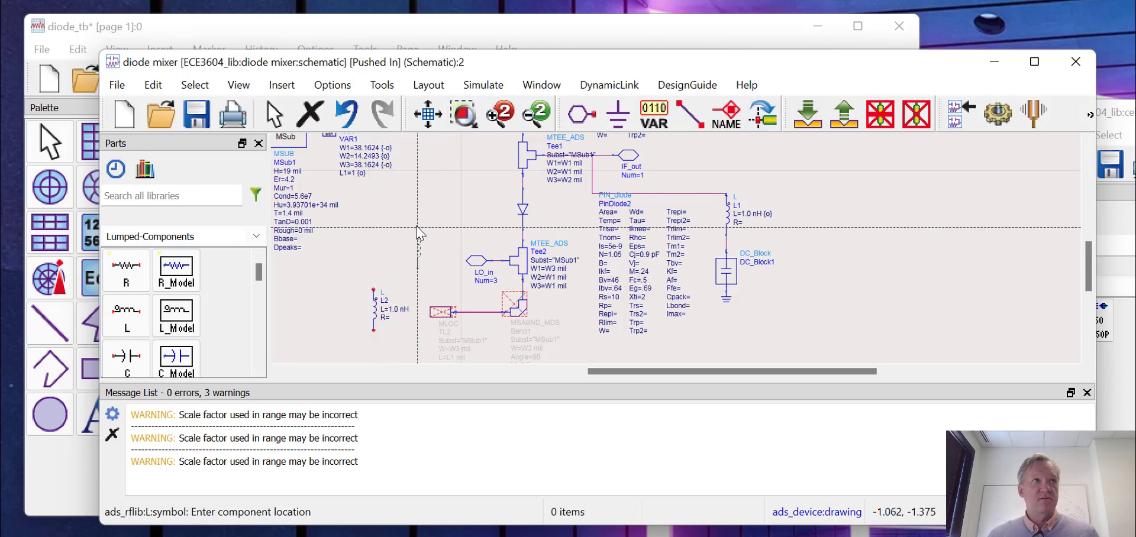
key("Escape")
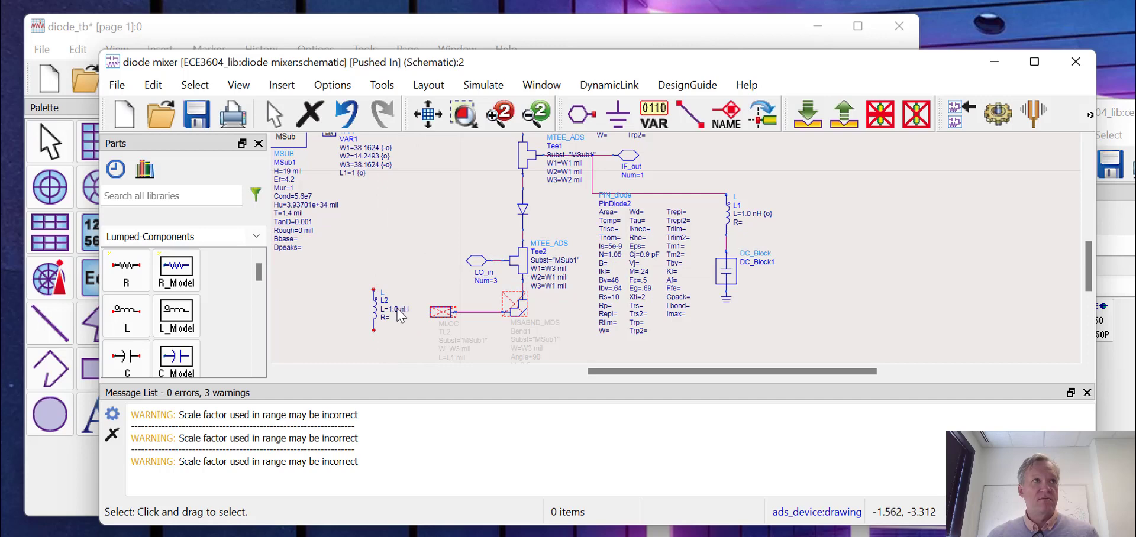
left_click(466, 116)
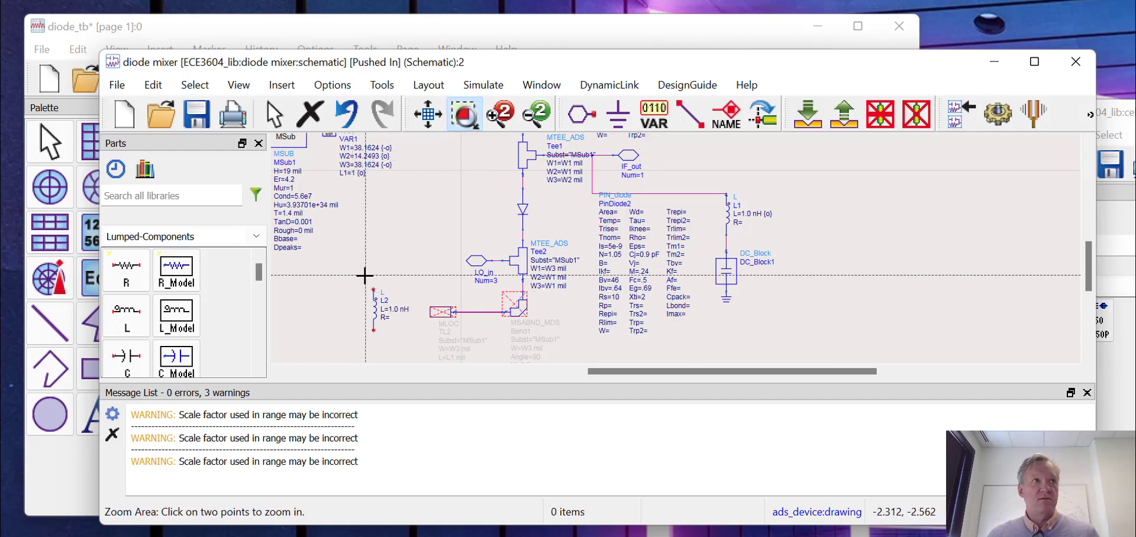
left_click(368, 274)
left_click(419, 343)
double_click(675, 241)
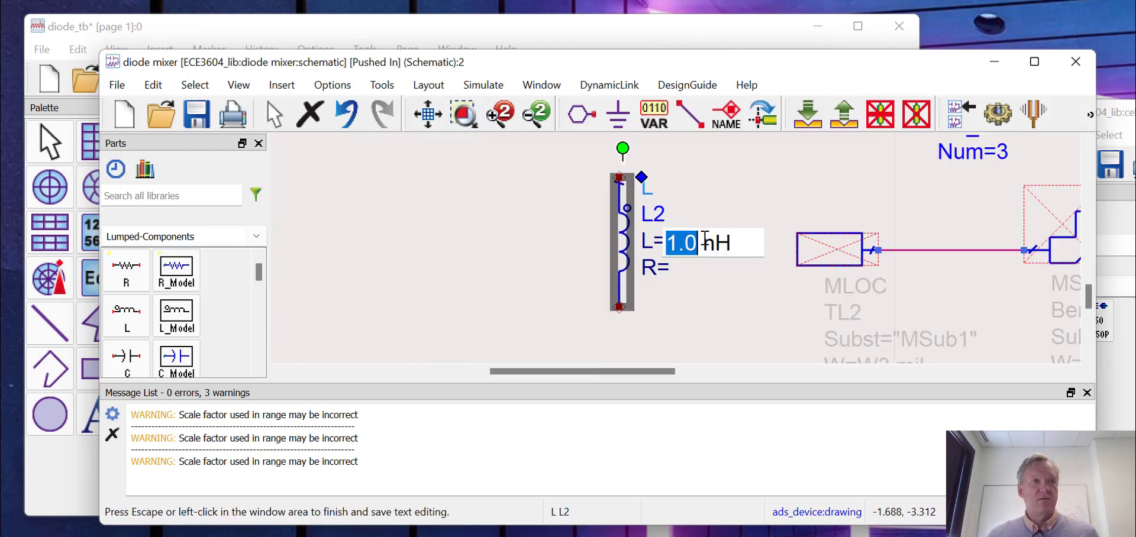
type("L1")
key("Tab")
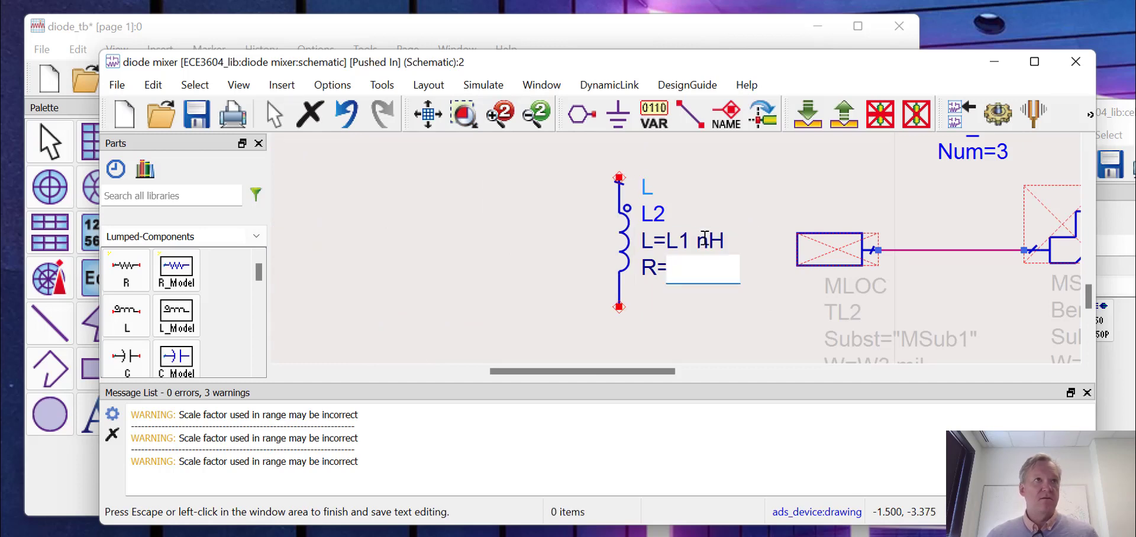
left_click(725, 199)
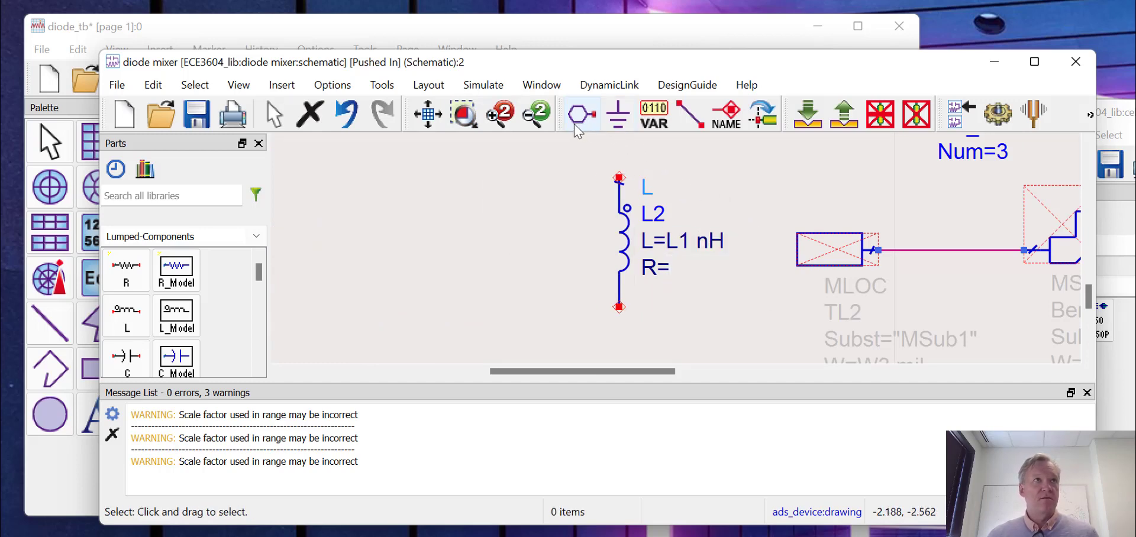
Step: Add DC_Block2 below L2 and wire L2's bottom pin to it
scroll(264, 278, "down", 3)
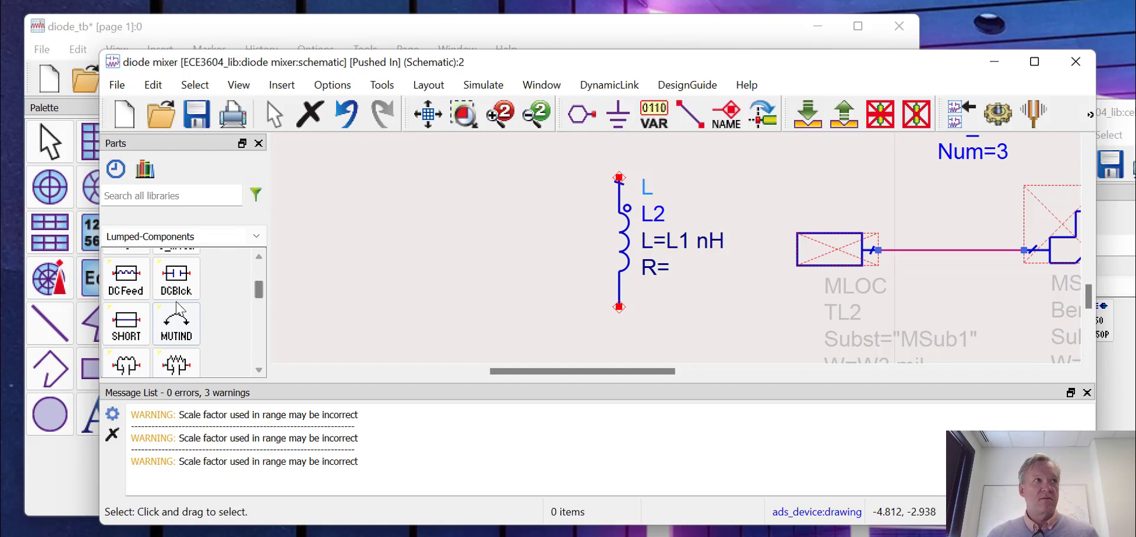
left_click(181, 281)
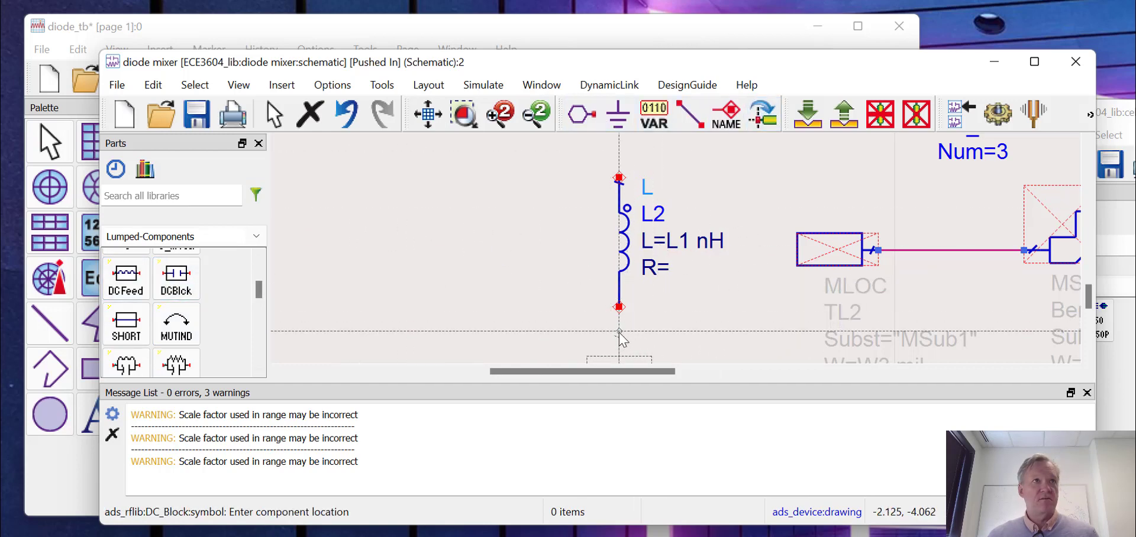
left_click(615, 249)
key("Escape")
left_click(689, 114)
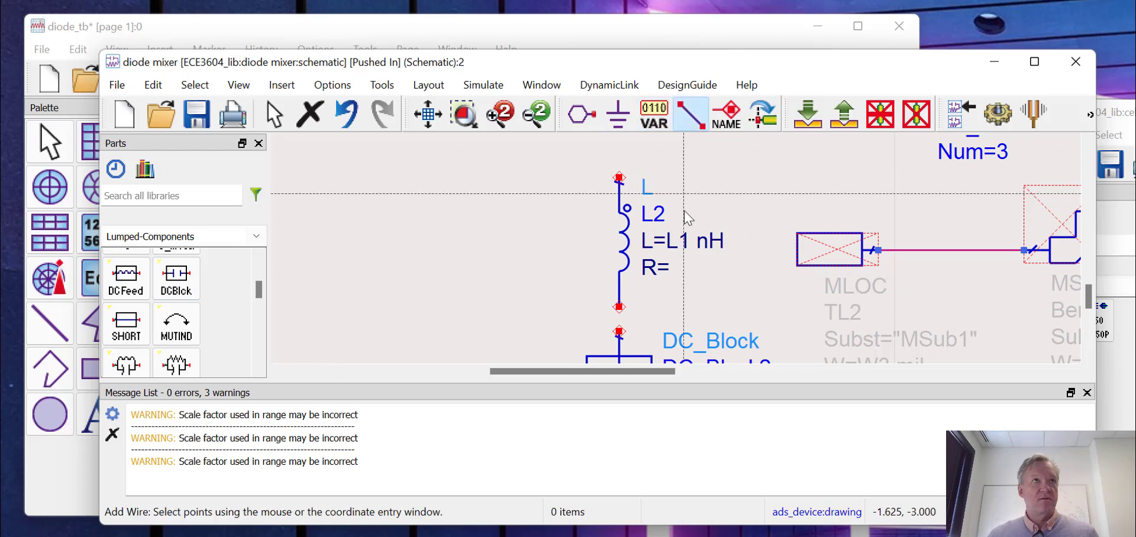
left_click(619, 331)
left_click(619, 307)
key("Escape")
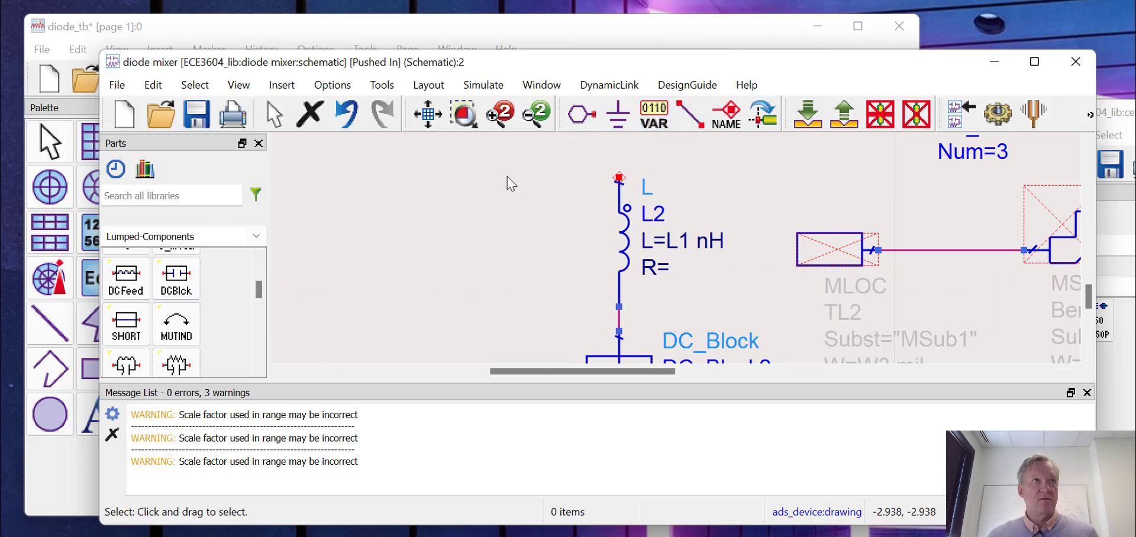
Step: Ground DC_Block2 and wire L2's top pin to the diode tee
left_click(436, 125)
left_click(465, 116)
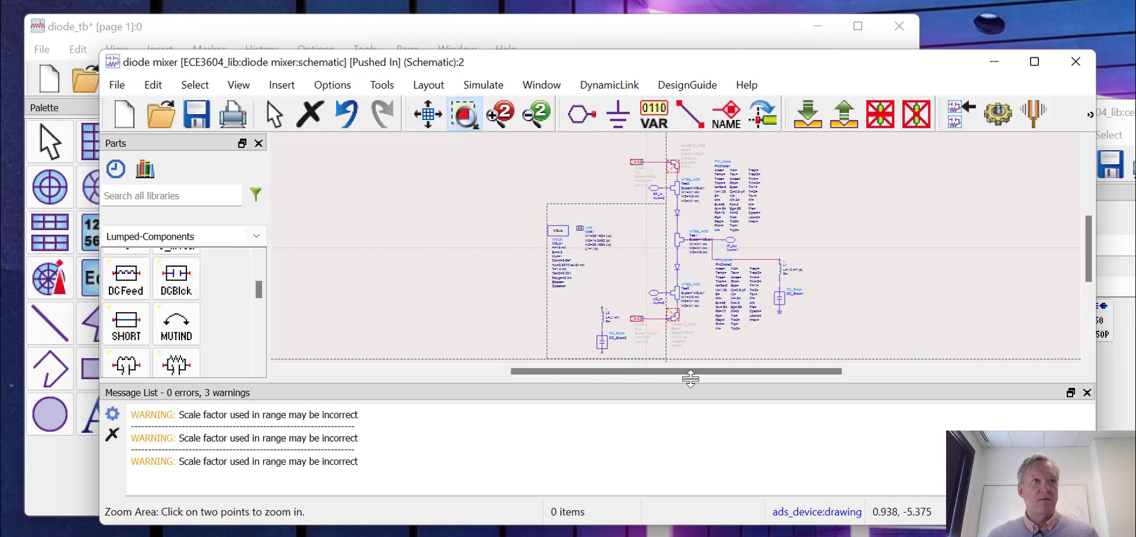
left_click(547, 204)
left_click(659, 355)
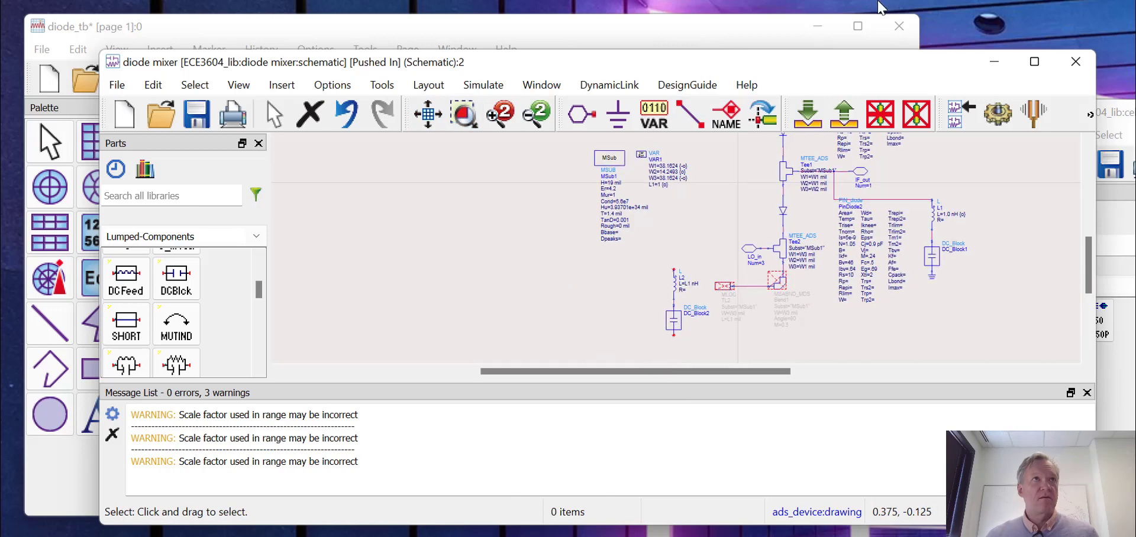
left_click(618, 114)
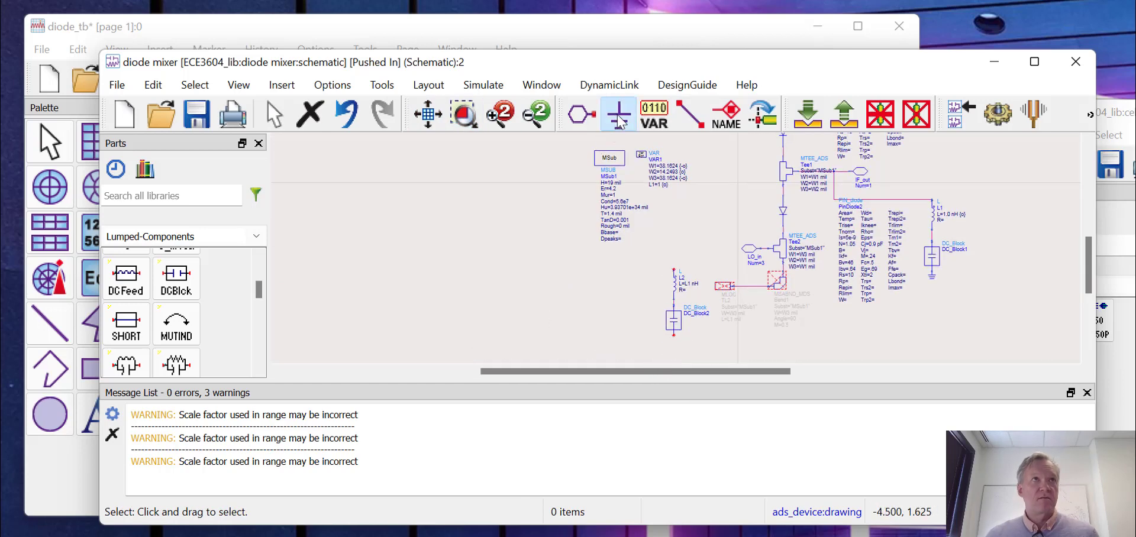
left_click(674, 336)
key("Escape")
left_click(699, 113)
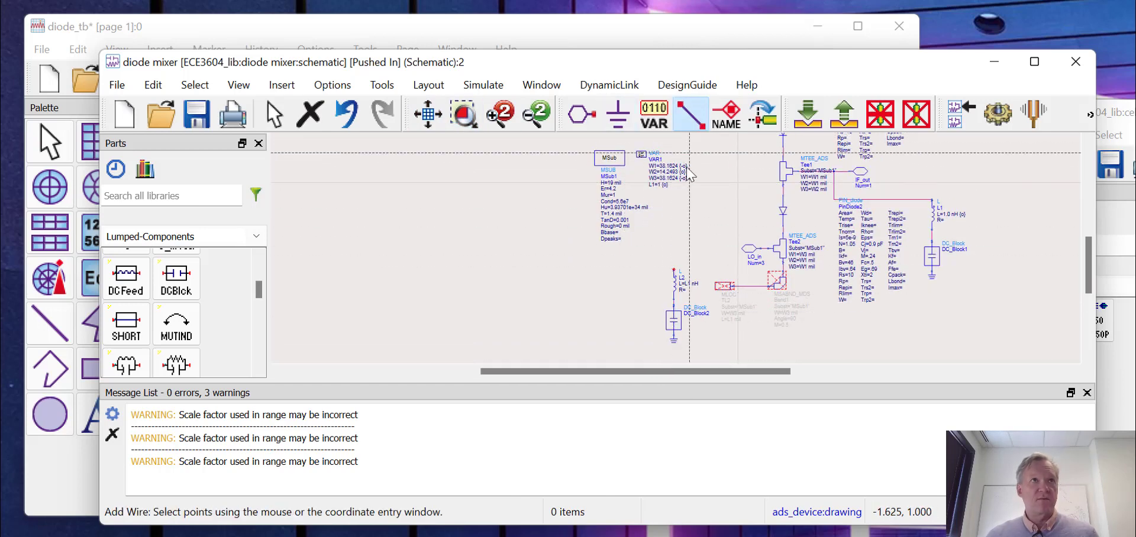
left_click(675, 270)
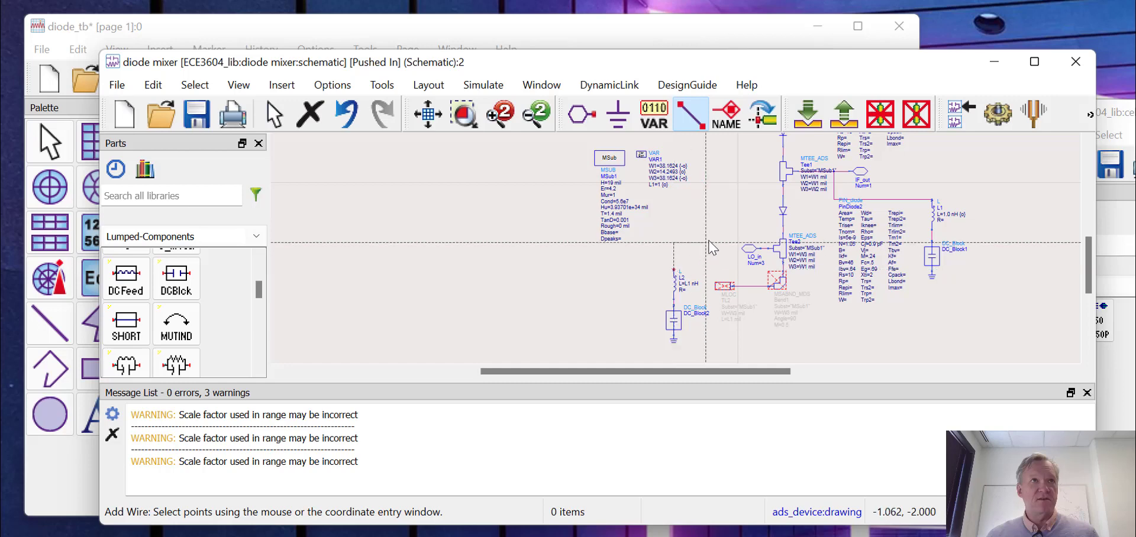
left_click(783, 269)
key("Escape")
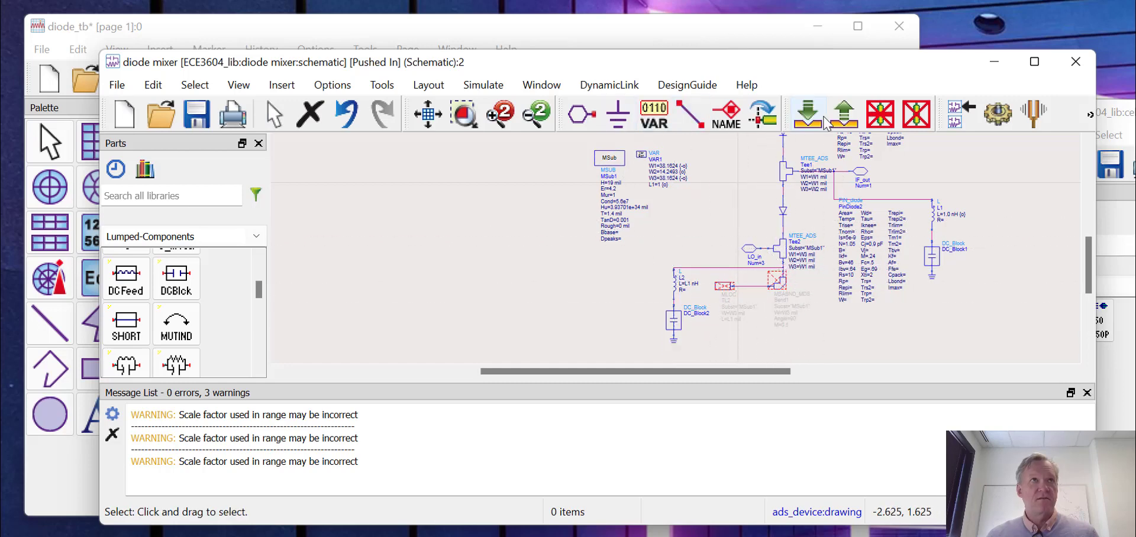
left_click(465, 113)
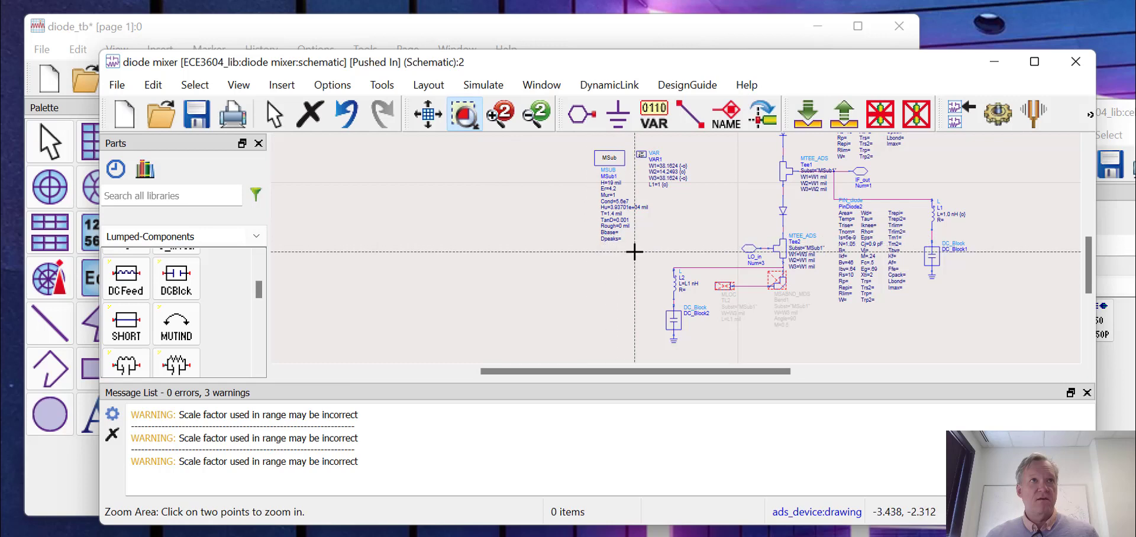
left_click(634, 252)
Step: Copy the L2/DC_Block2 branch and paste it left of Tee3 as L3 and DC_Block3
left_click(694, 357)
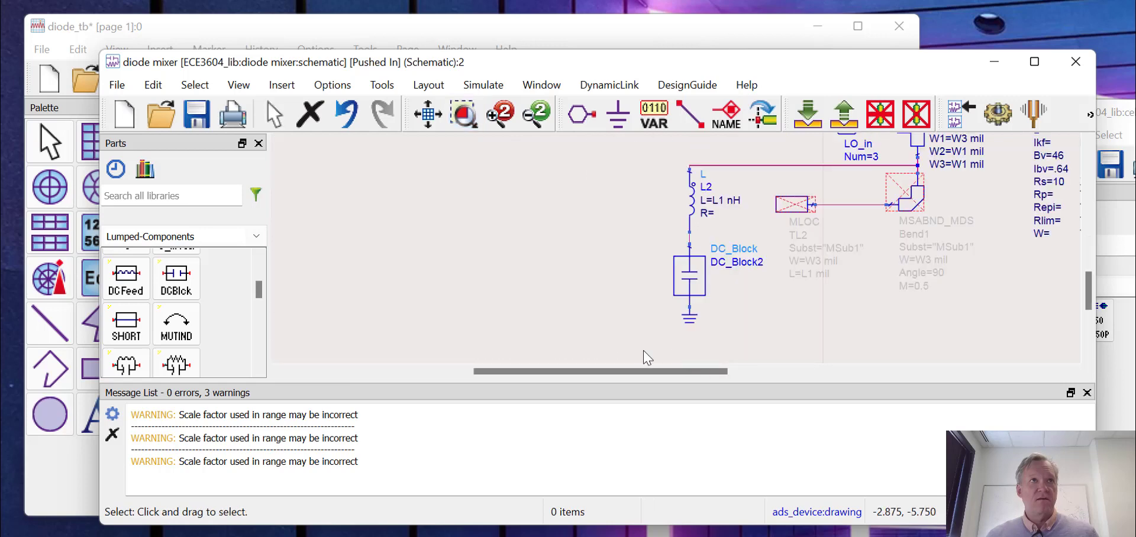
left_click_drag(647, 357, 744, 168)
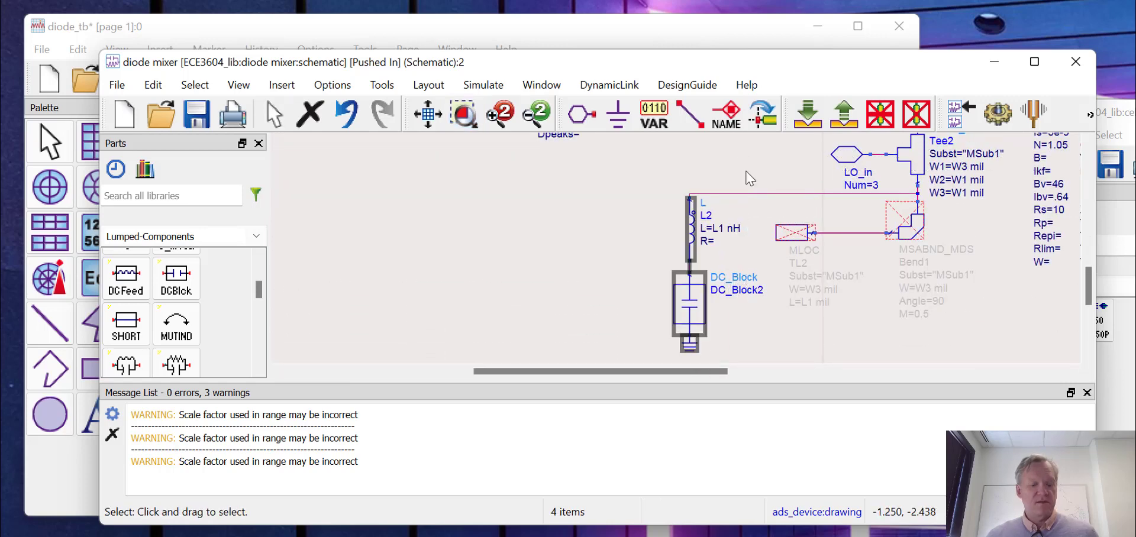
left_click(440, 116)
left_click(465, 114)
left_click(571, 141)
left_click(651, 189)
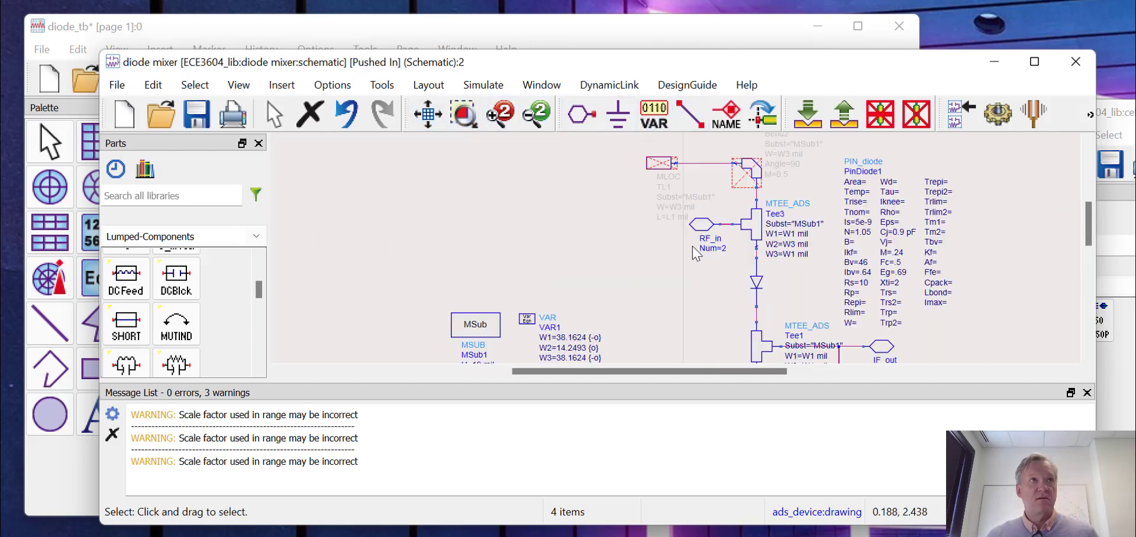
left_click(629, 261)
key("ctrl+v")
left_click(598, 230)
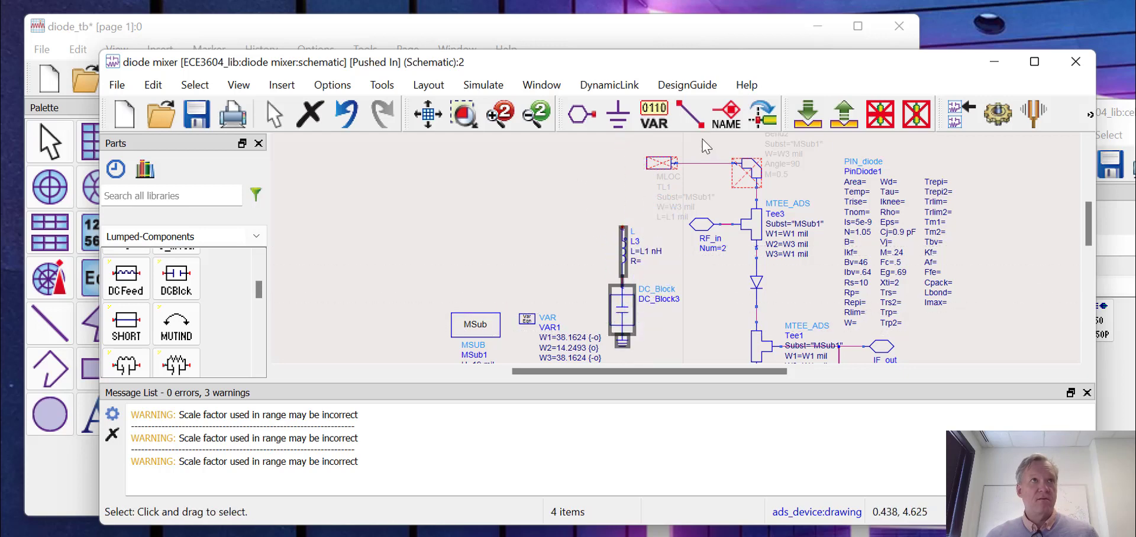
Step: Wire L3's top pin up to Tee3 on the RF_in line
left_click(690, 114)
left_click(624, 228)
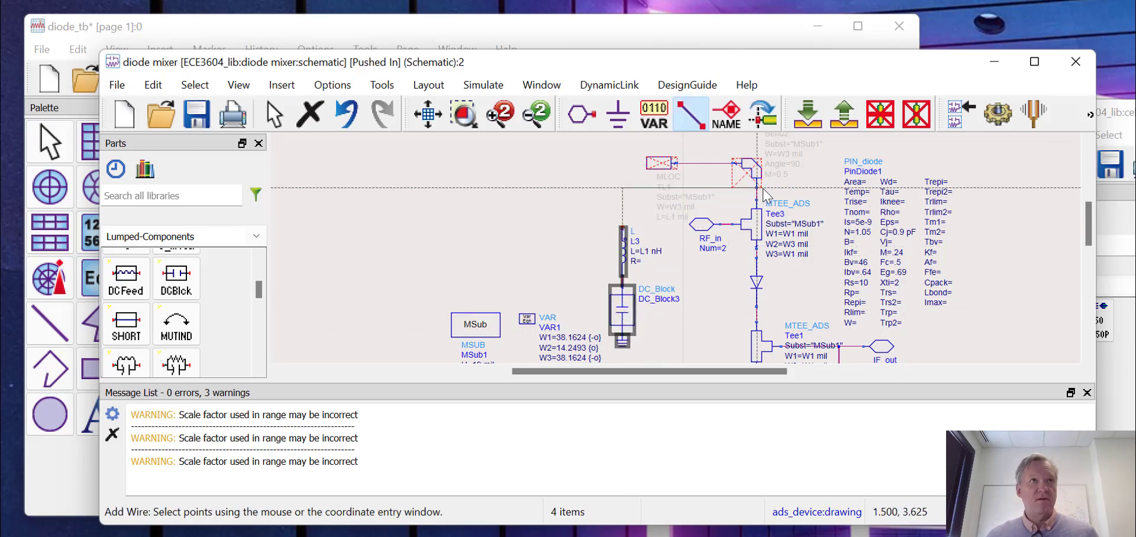
left_click(623, 201)
left_click(757, 201)
key("Escape")
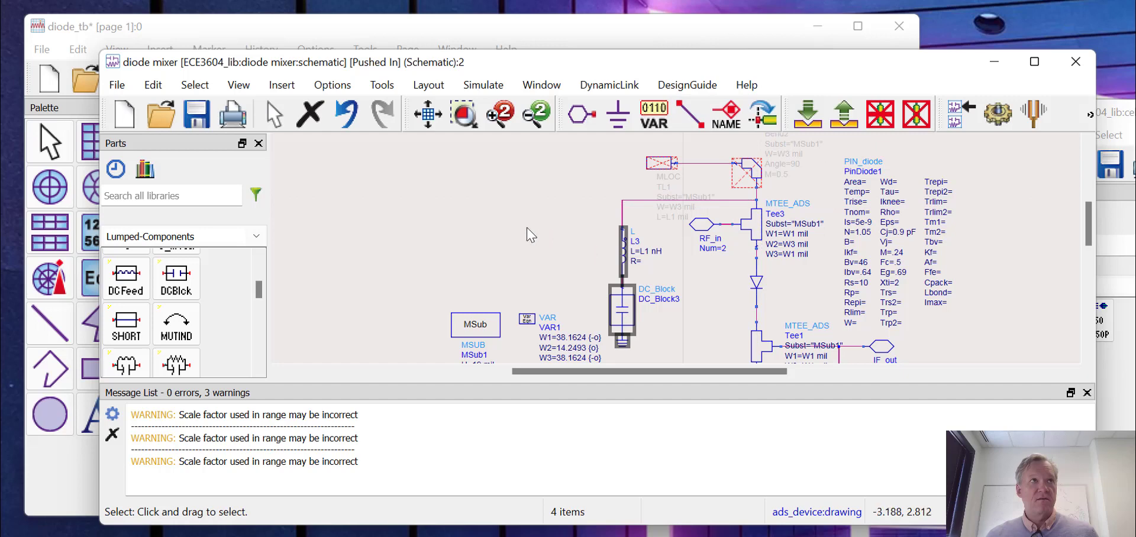
left_click(532, 235)
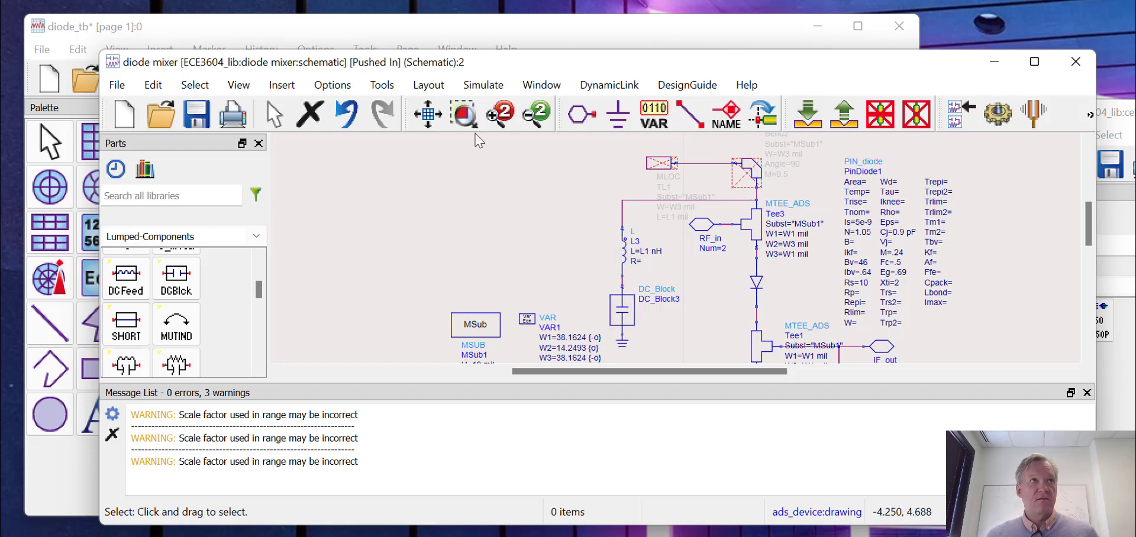
Step: Change VAR1's L1 to 1 opt{0.5 to 3} so it is optimized
left_click(428, 114)
left_click(465, 113)
left_click(548, 225)
left_click(641, 252)
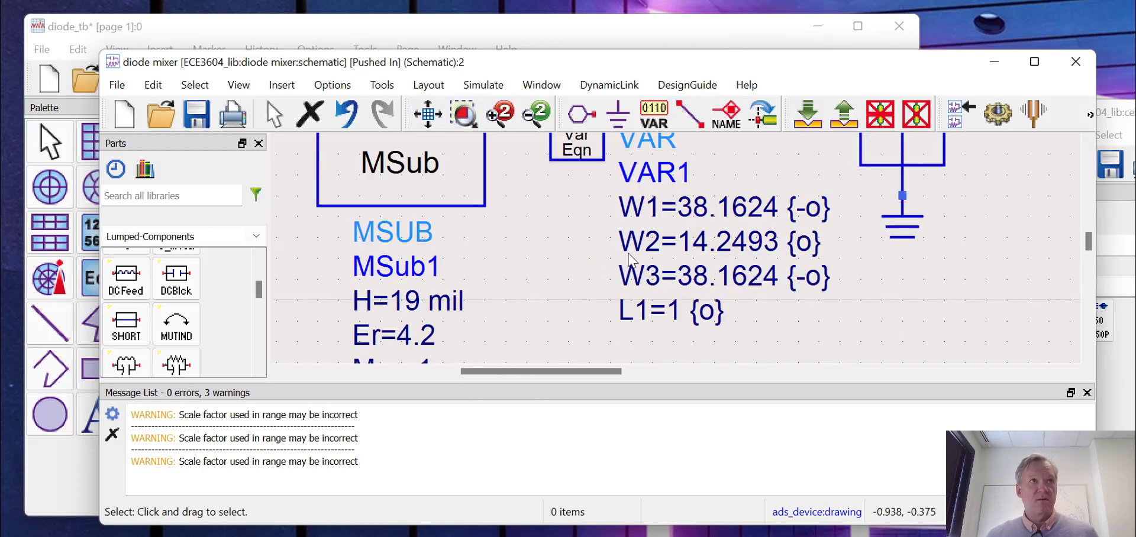
double_click(710, 312)
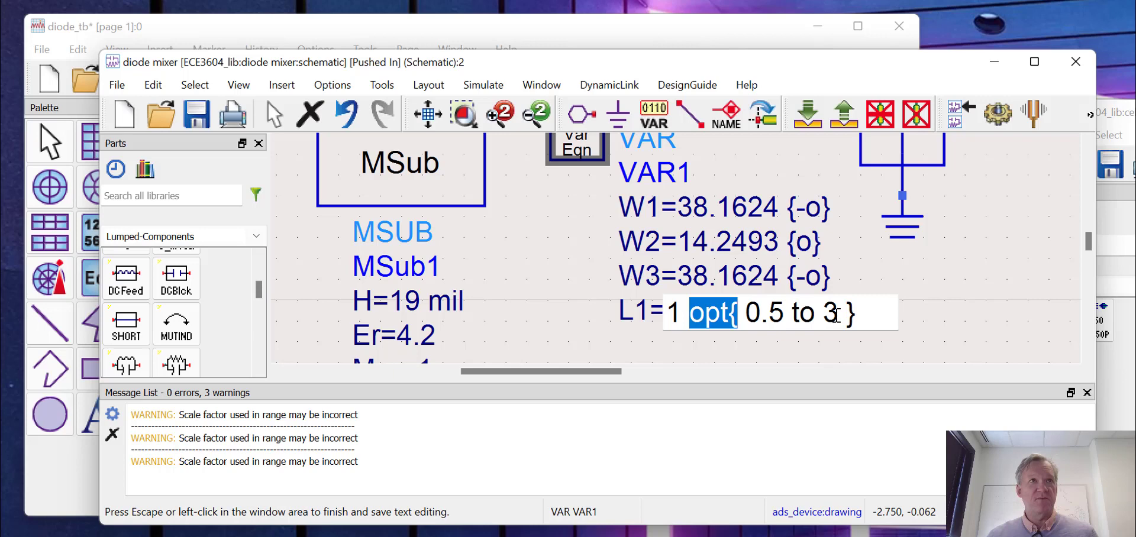
left_click(544, 219)
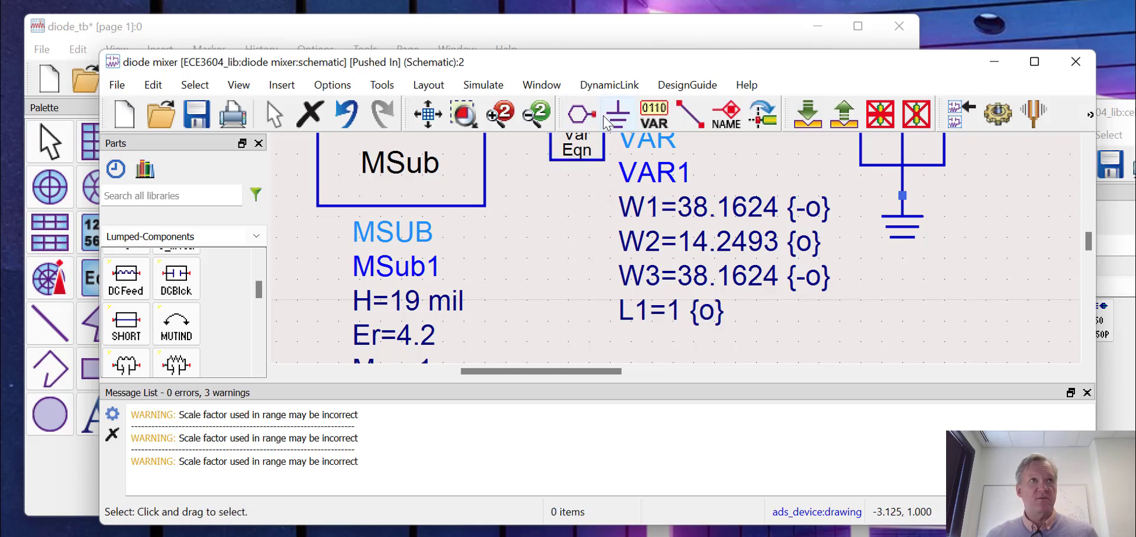
left_click(464, 114)
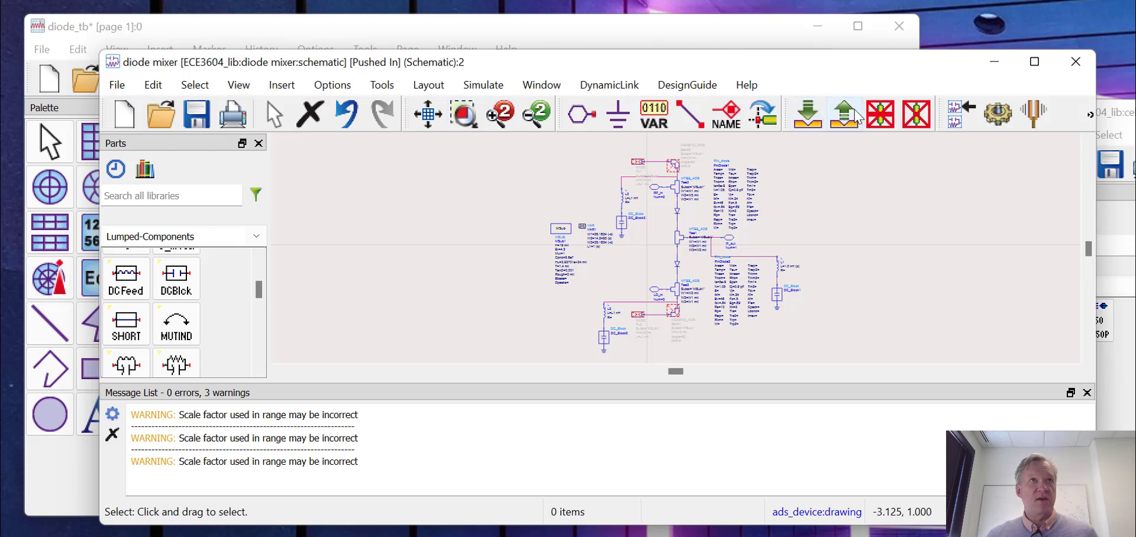
Step: Return to the diode_tb testbench, widen its window, and launch the Optim1 optimization
left_click(844, 114)
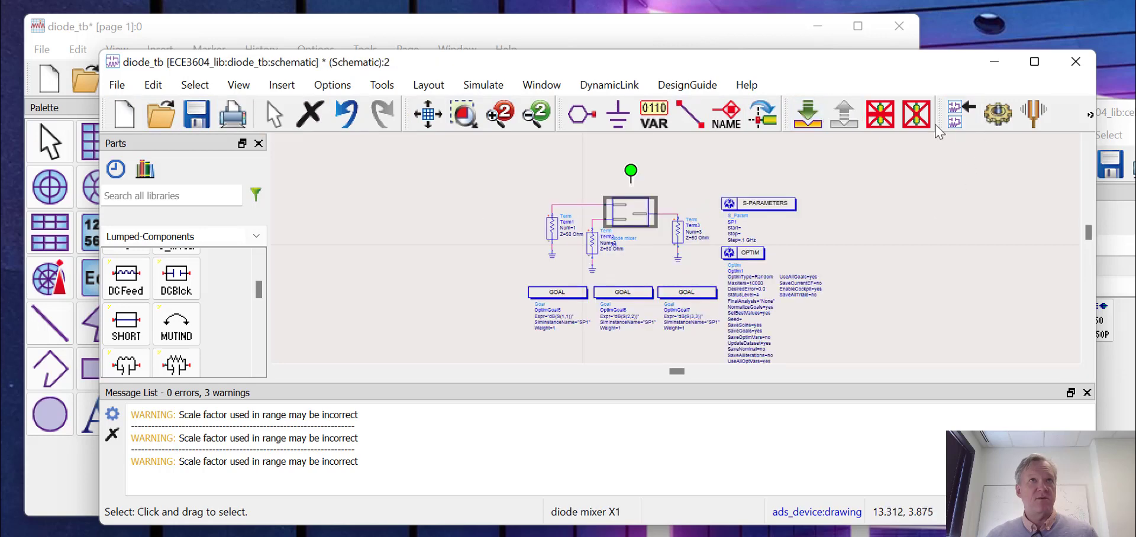
left_click(1090, 114)
left_click_drag(1095, 165, 1135, 165)
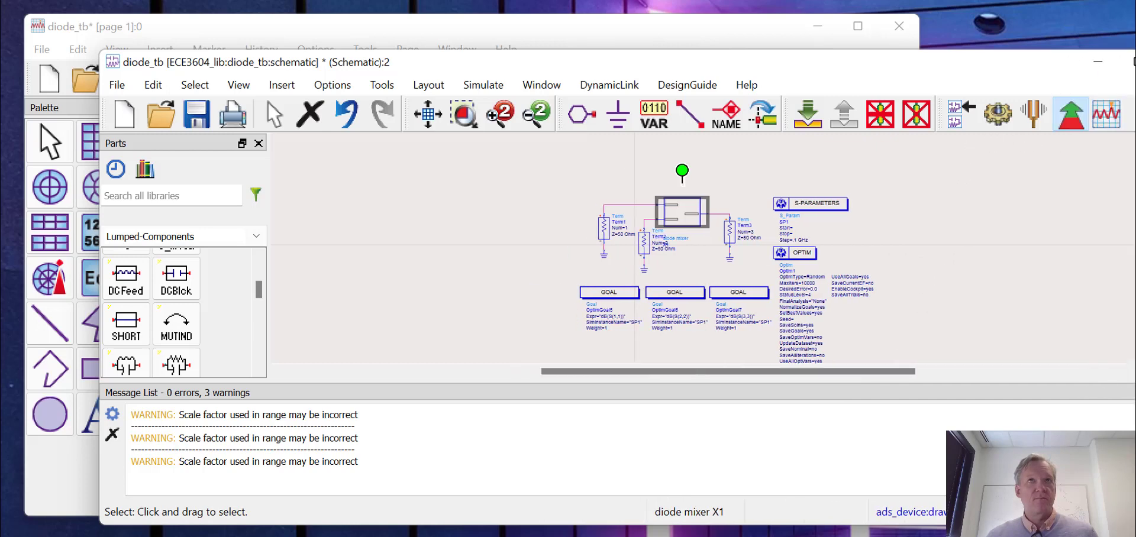
left_click(1073, 116)
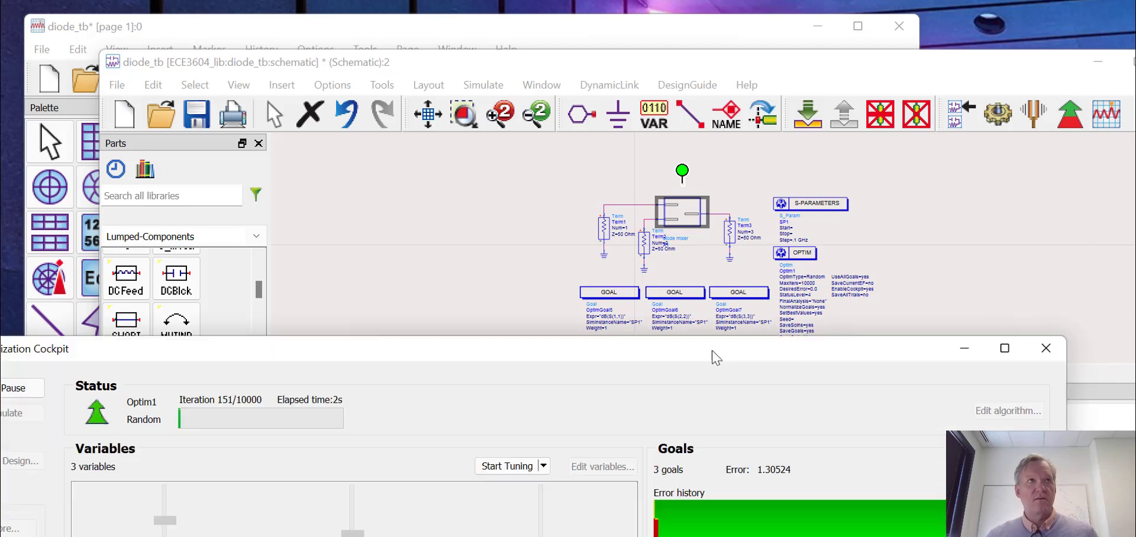
Step: Watch the Optimization Cockpit finish, then bring up the diode_tb [page 1] S-parameter and Smith chart results
left_click_drag(713, 355, 819, 88)
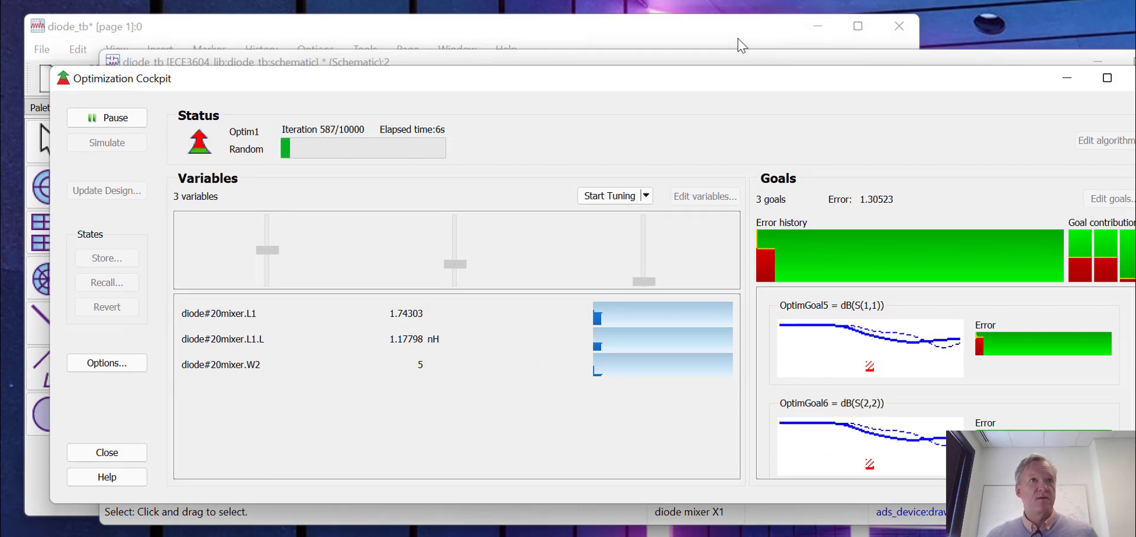
left_click(737, 38)
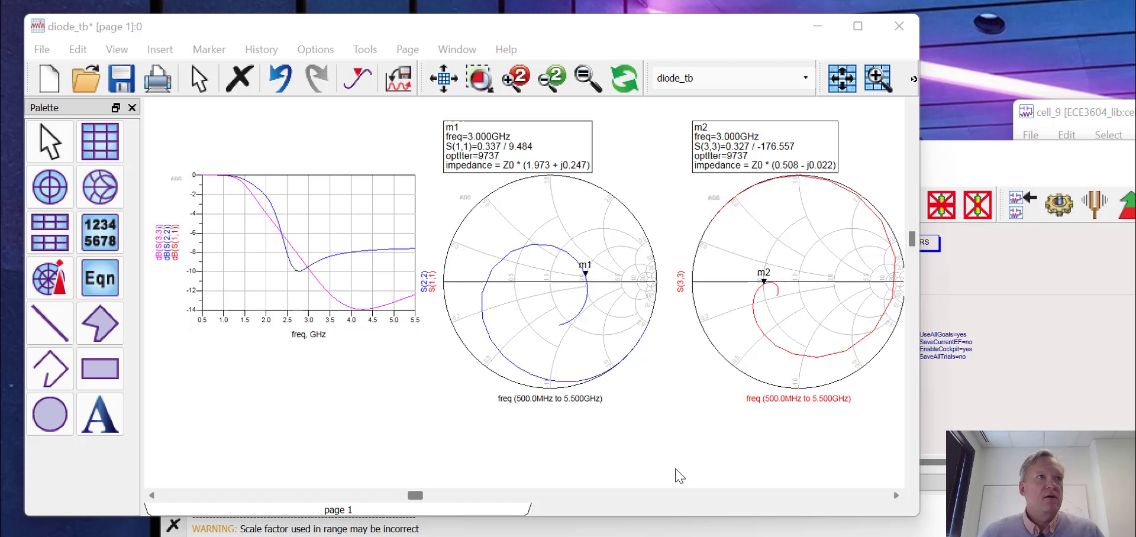
scroll(663, 346, "down", 1)
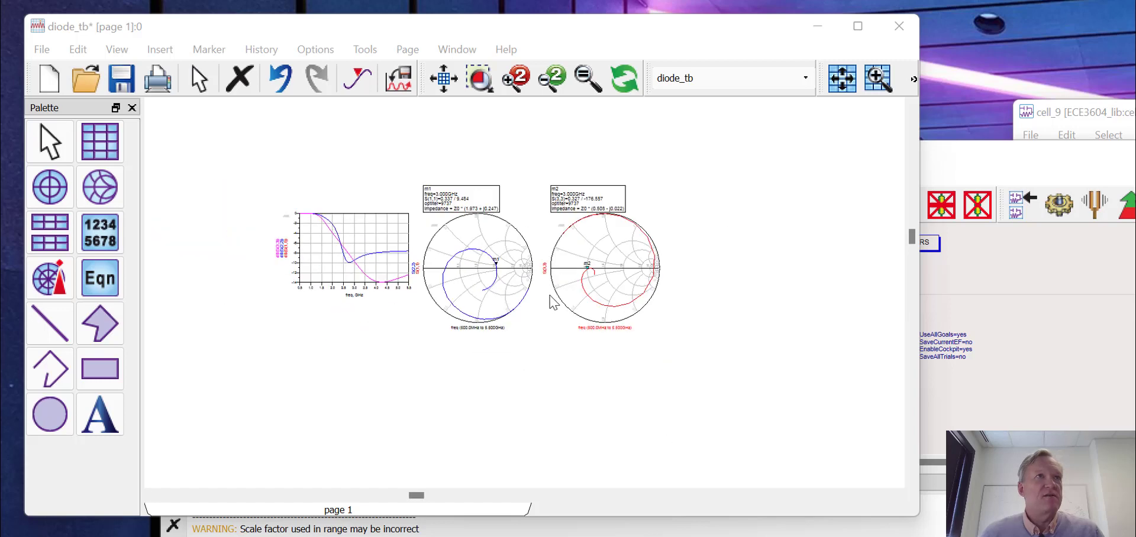
left_click(448, 81)
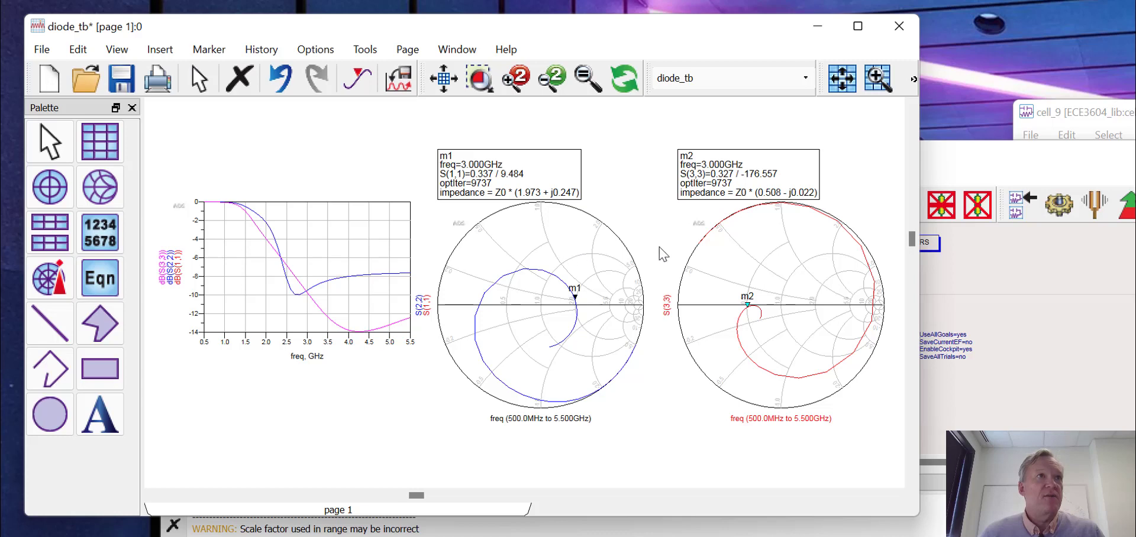
left_click(970, 171)
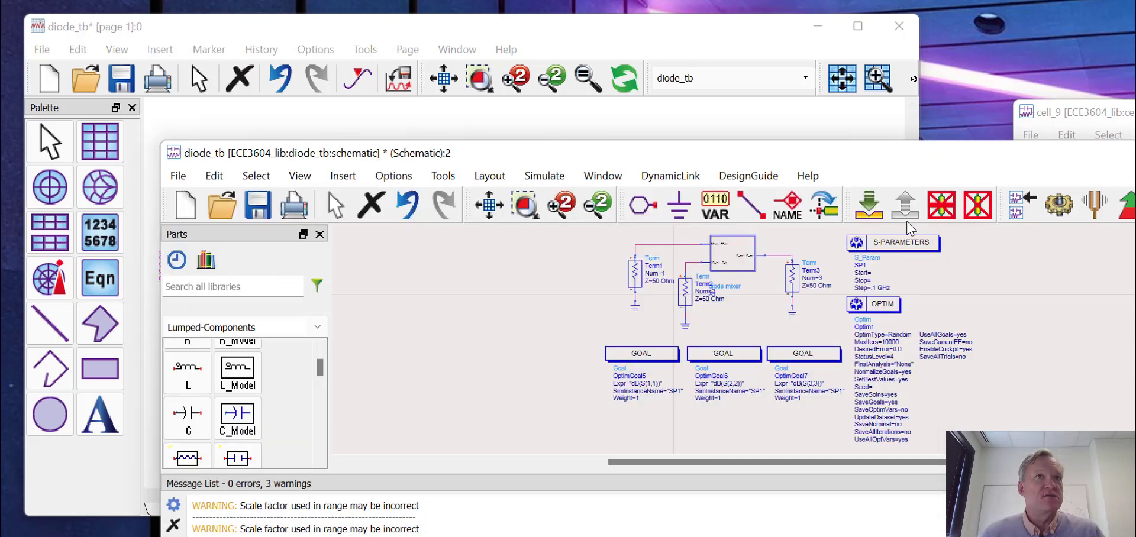
double_click(803, 355)
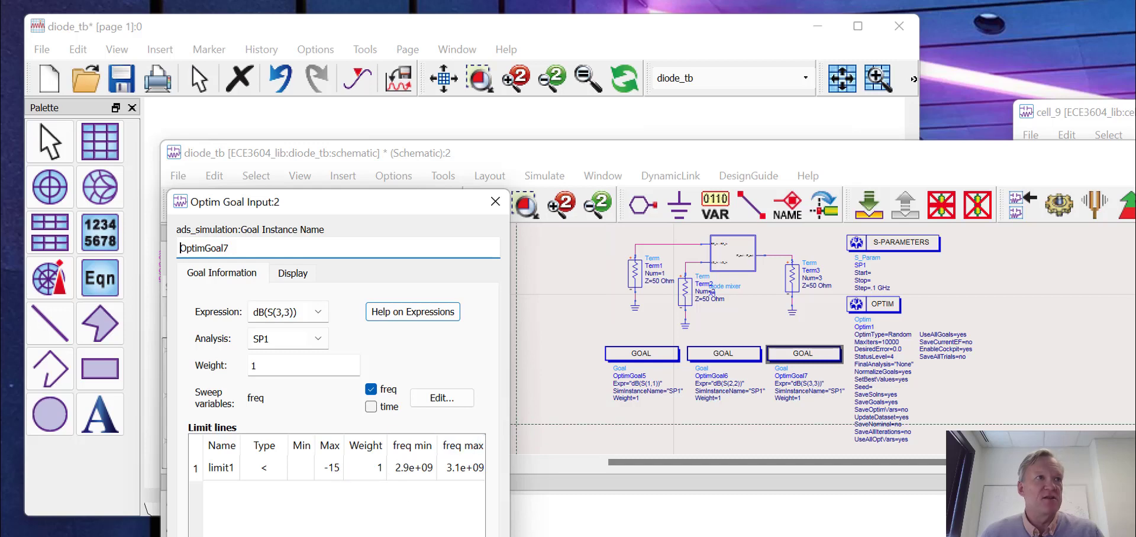
key("Return")
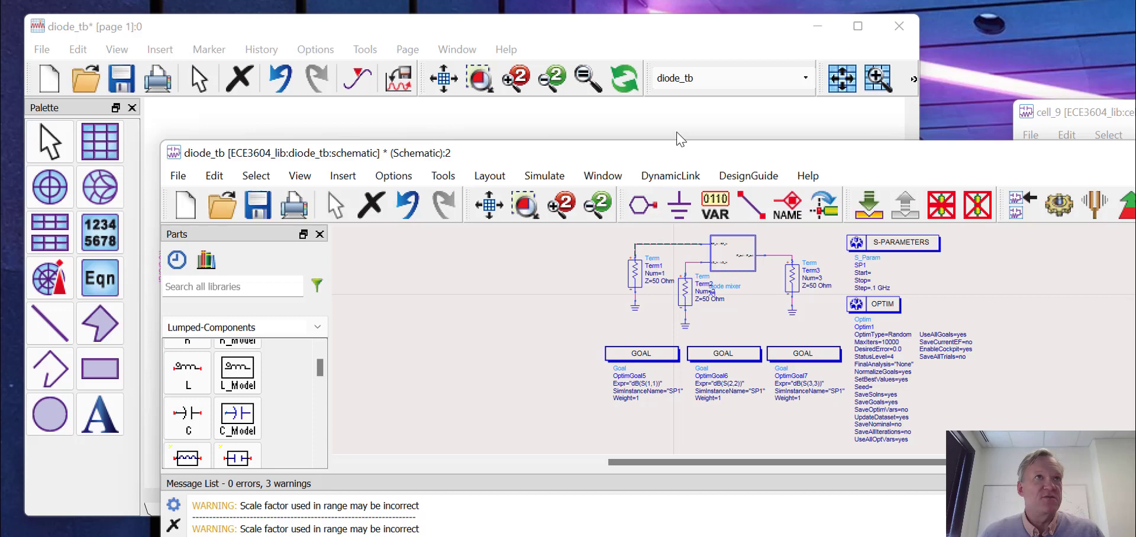
left_click(680, 35)
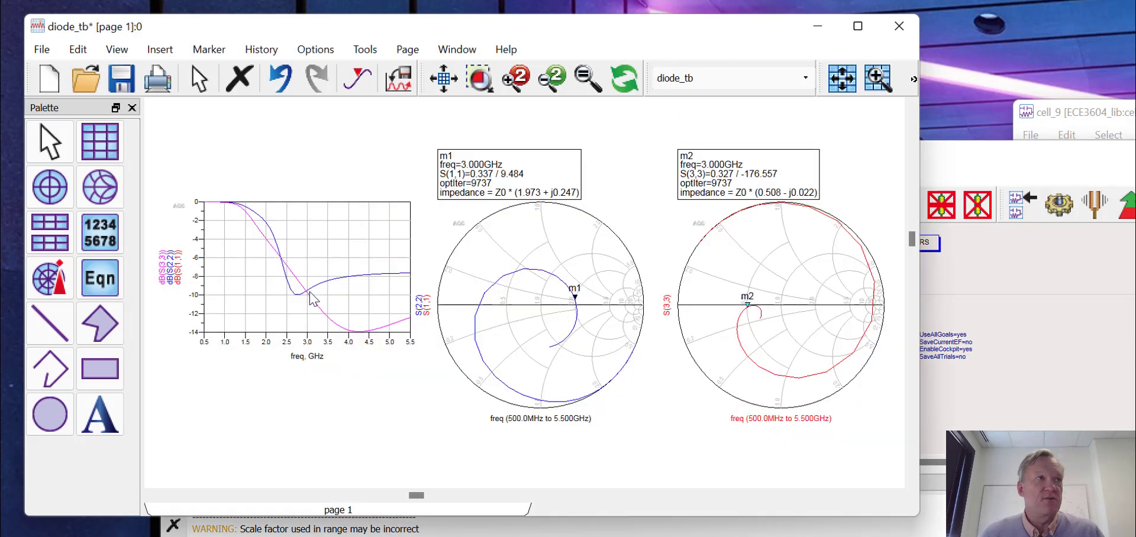
mouse_move(310, 302)
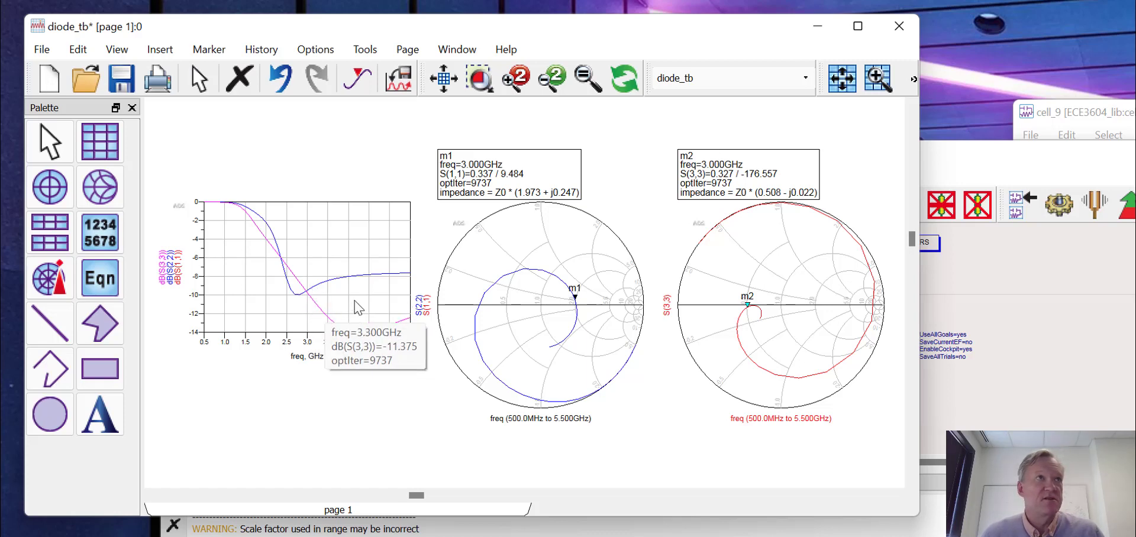
left_click(1004, 352)
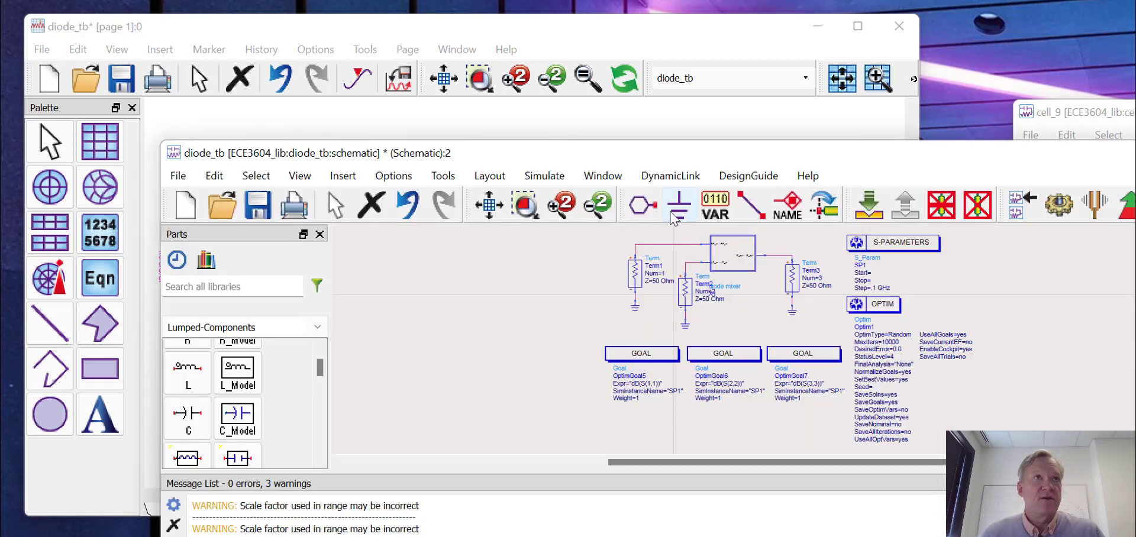
Step: Push into the diode mixer subcircuit, view its whole circuit, save it, and pop back to diode_tb
left_click(739, 258)
left_click(869, 205)
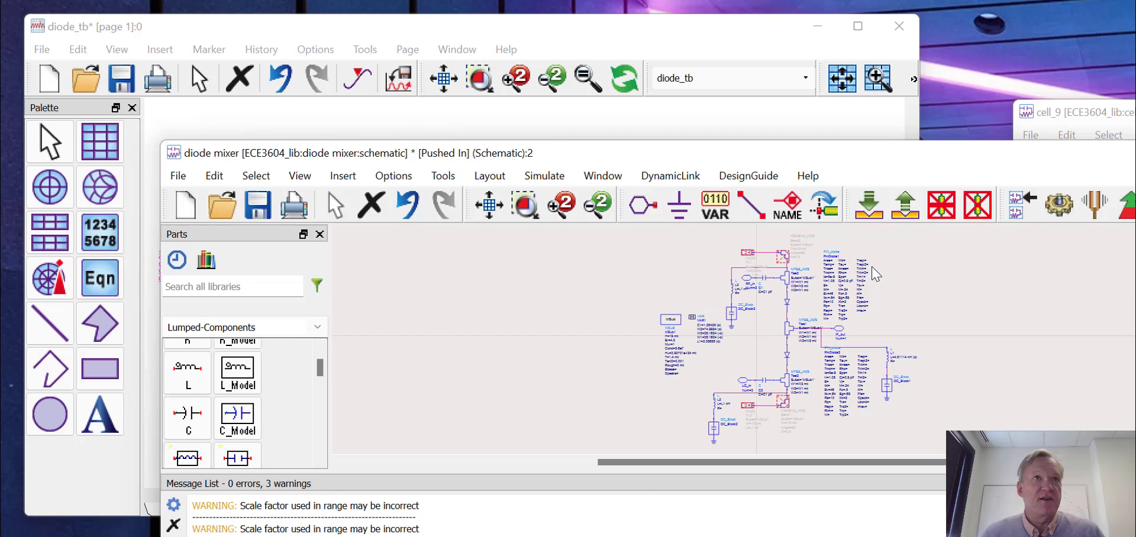
left_click(525, 205)
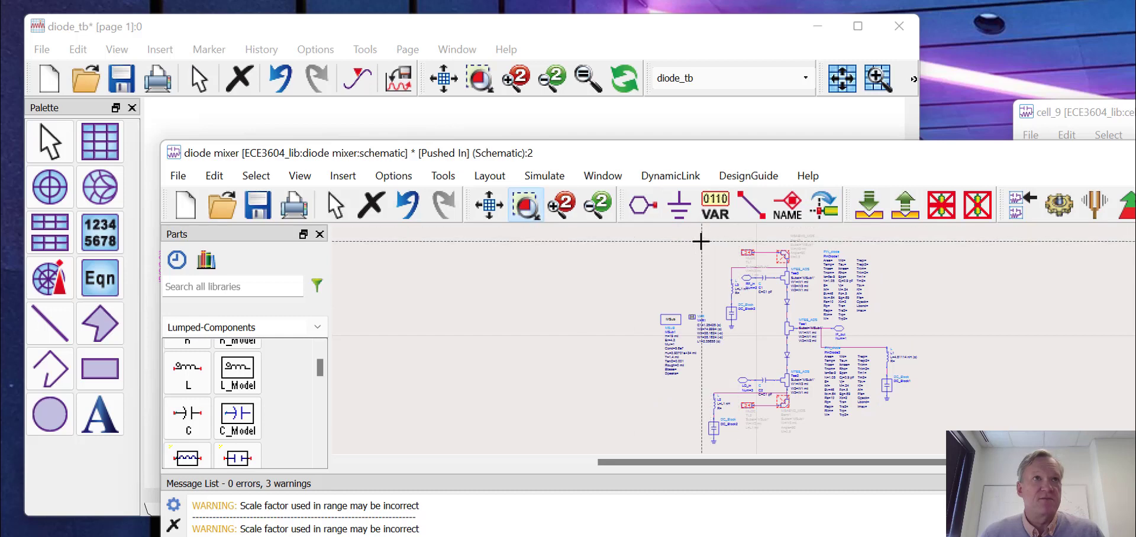
left_click_drag(707, 241, 815, 359)
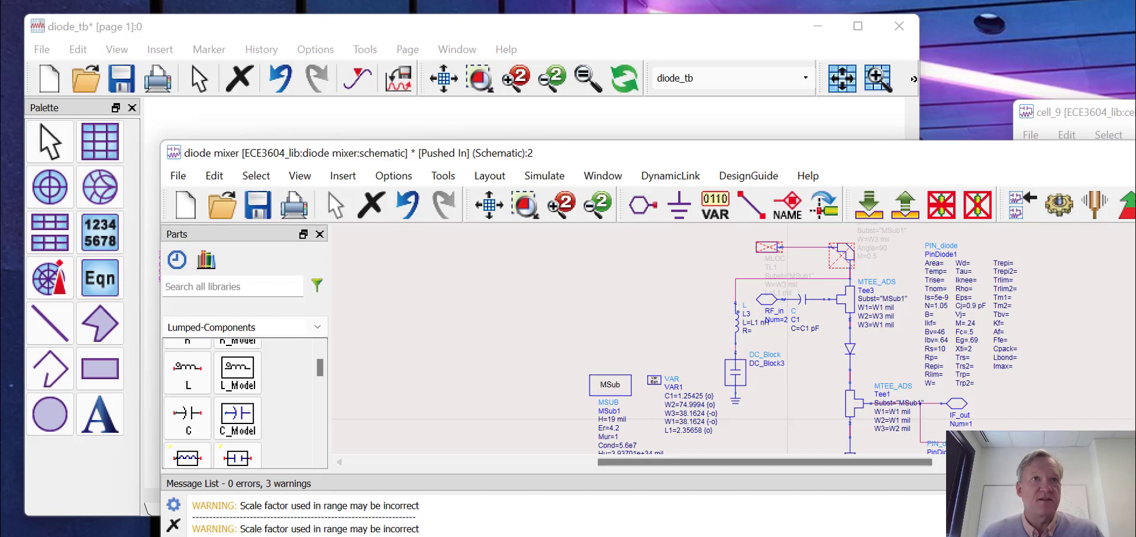
left_click(497, 214)
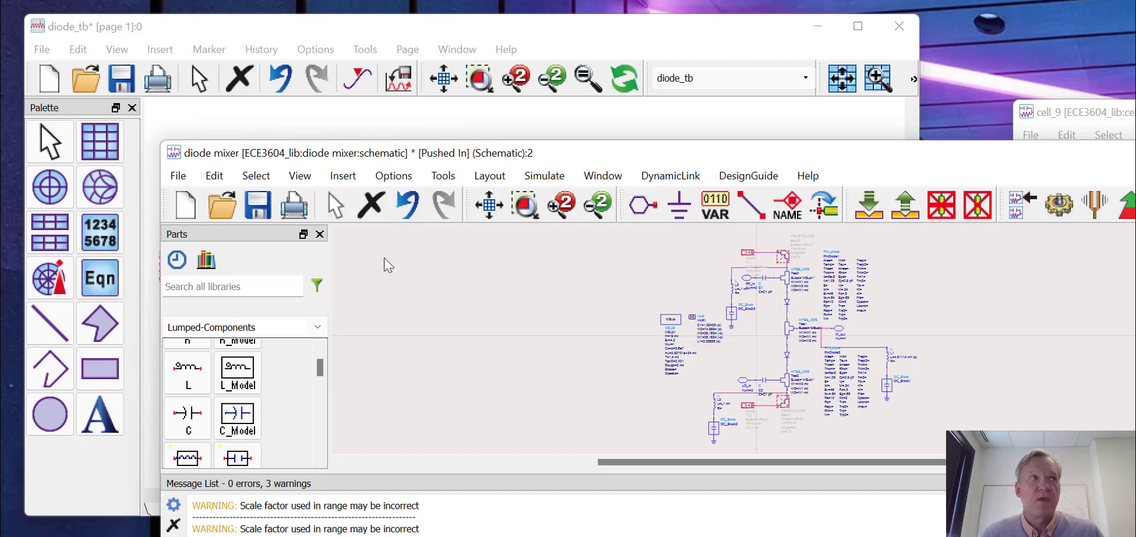
left_click(259, 207)
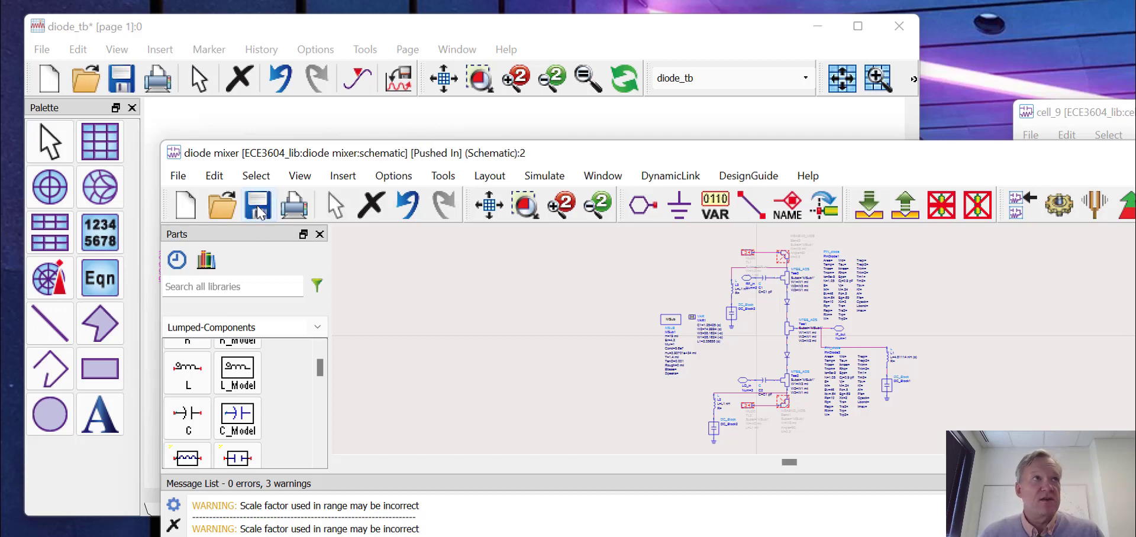
left_click(907, 212)
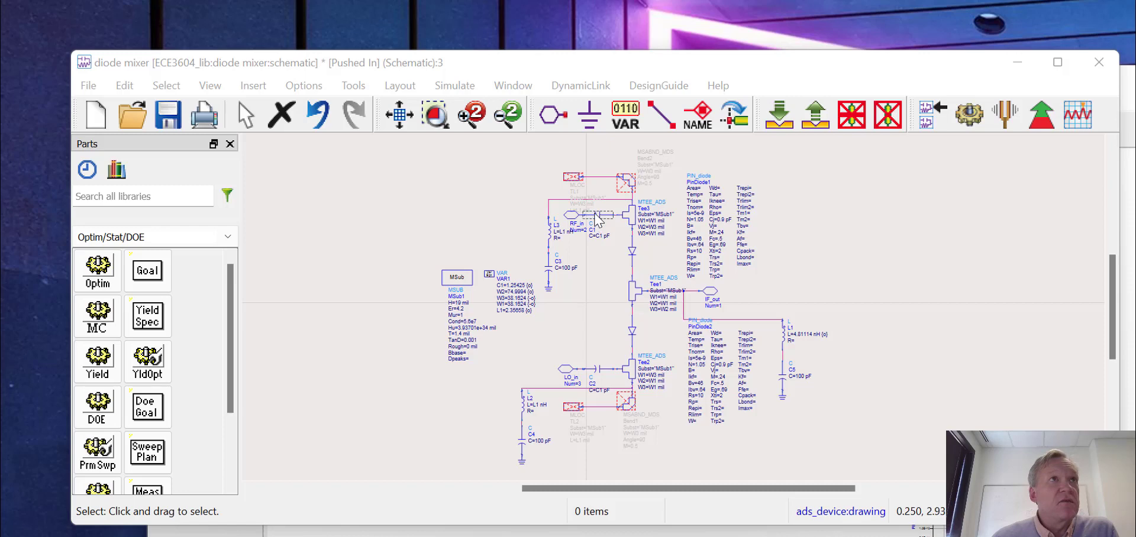
Step: Deactivate and short capacitors C1 and C2, then pop out twice to Mix_SE_GC
left_click(596, 217)
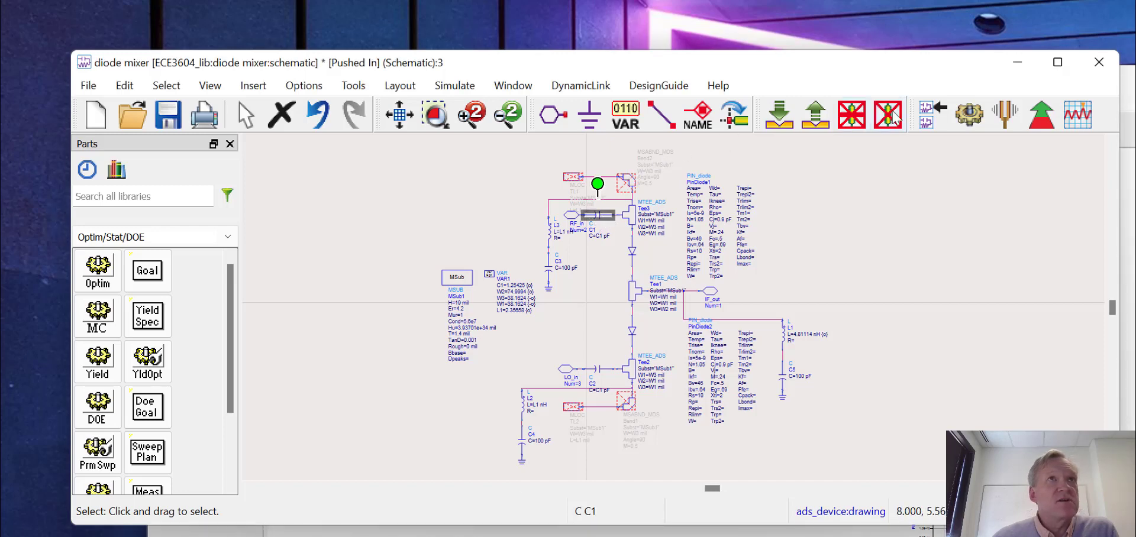
left_click(852, 117)
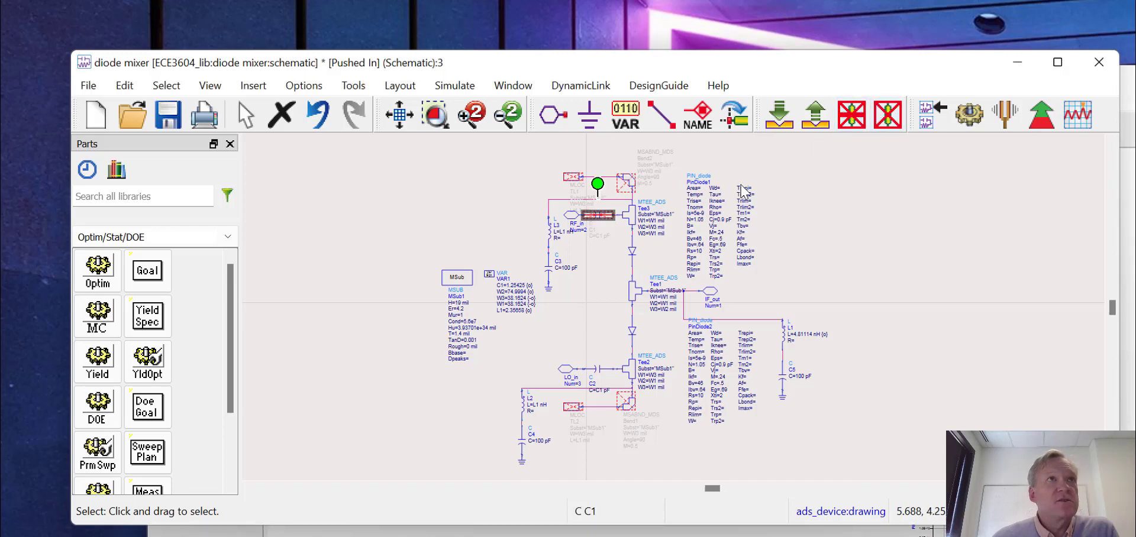
left_click(592, 374)
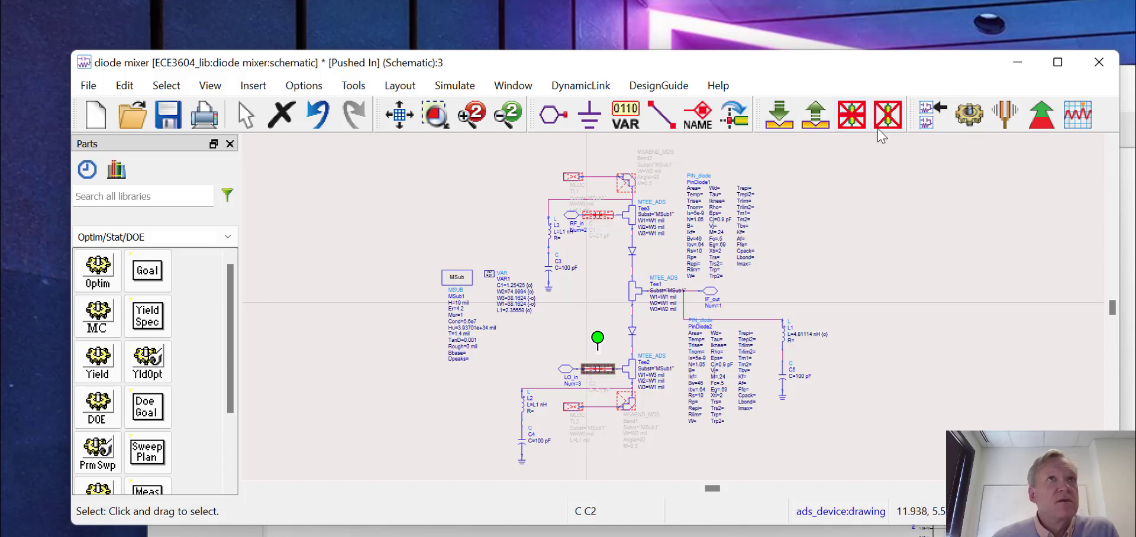
left_click(817, 116)
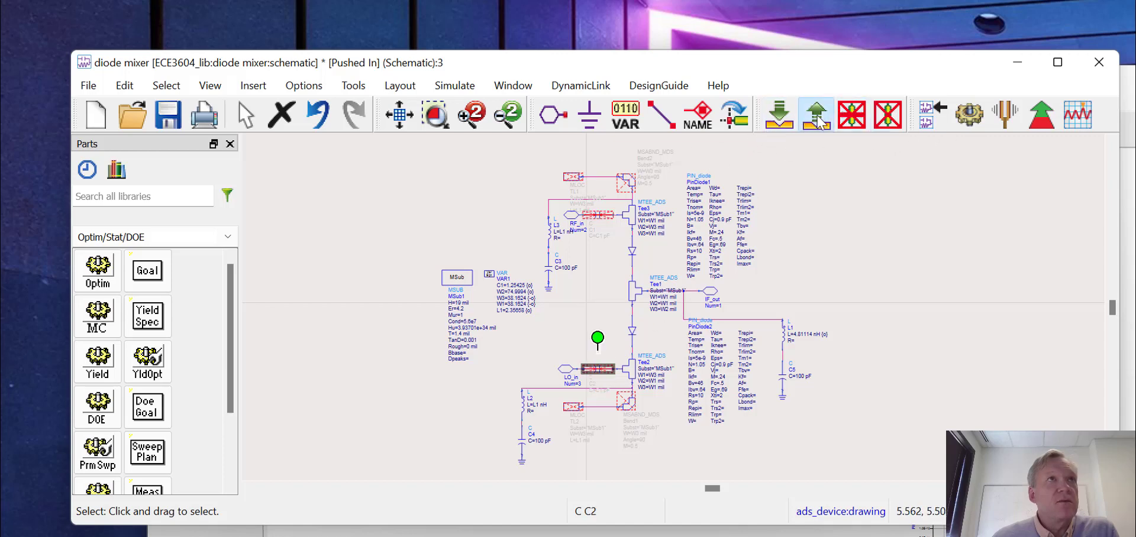
left_click(817, 114)
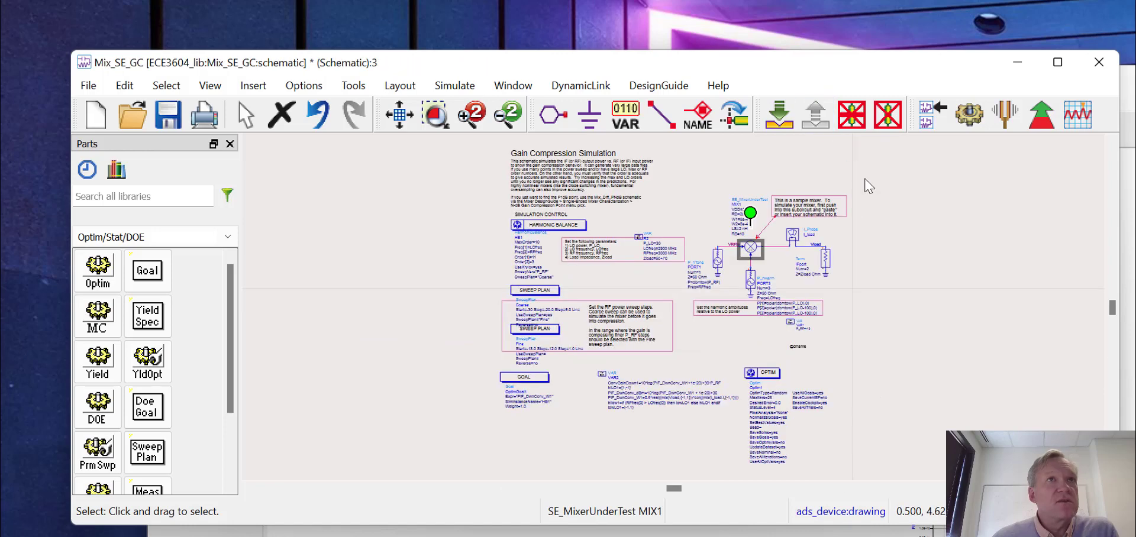
double_click(545, 231)
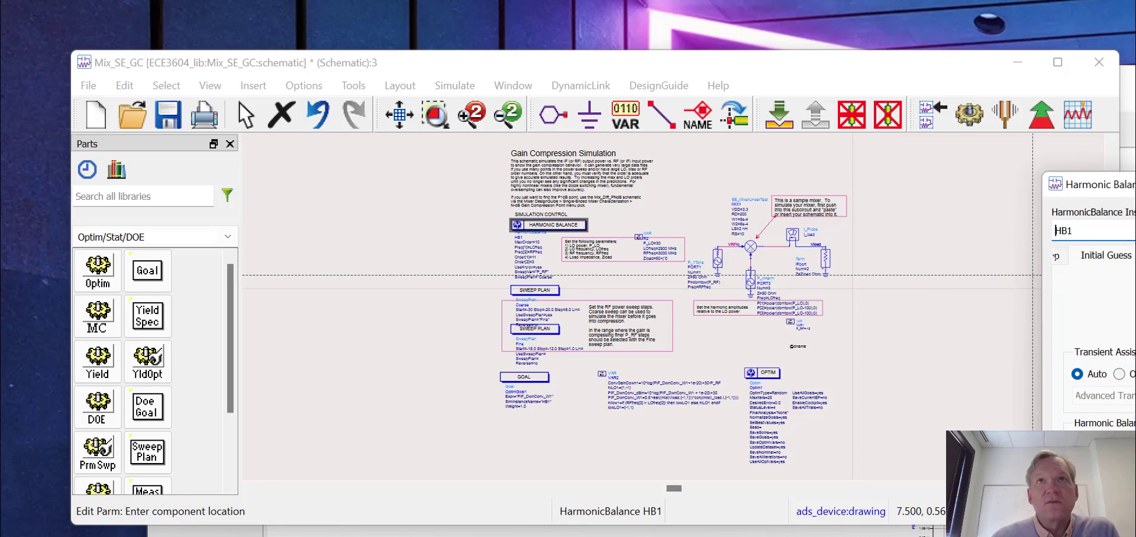
left_click_drag(1113, 178, 760, 63)
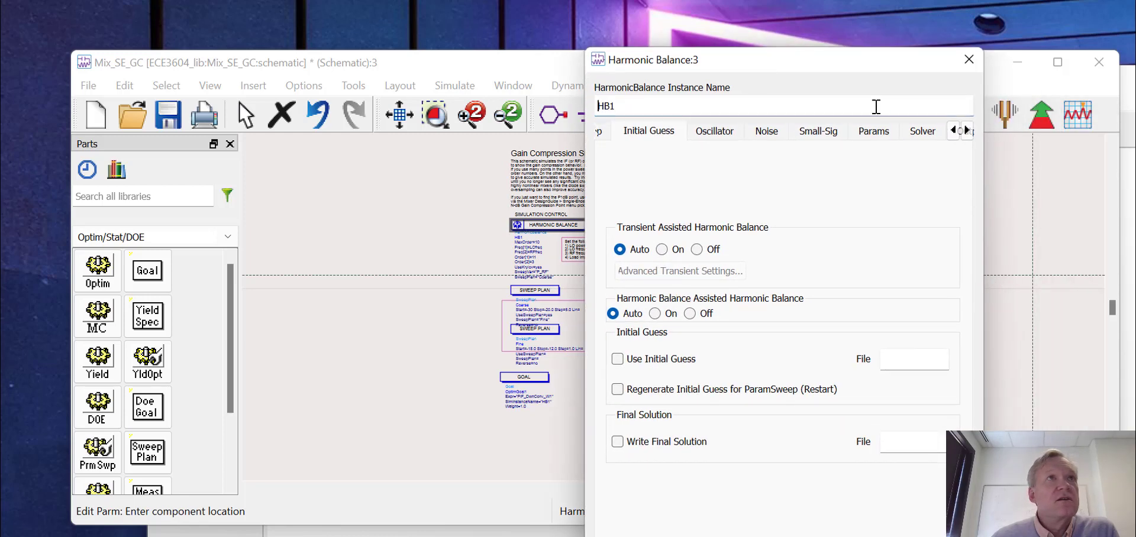
left_click(930, 135)
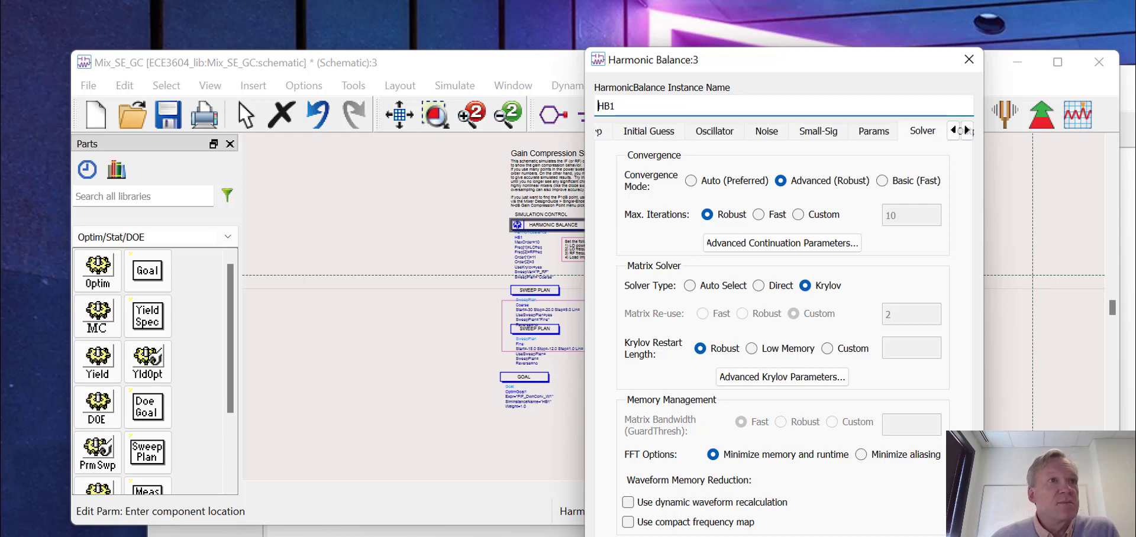
key("Return")
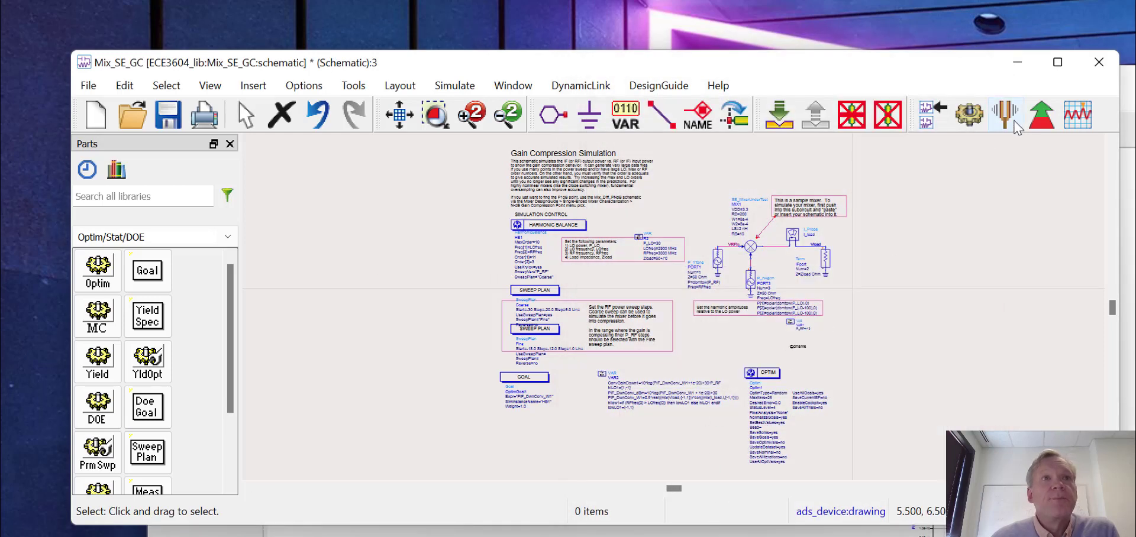
Step: Run the optimization and simulation, then fit the whole test bench in view
left_click(968, 128)
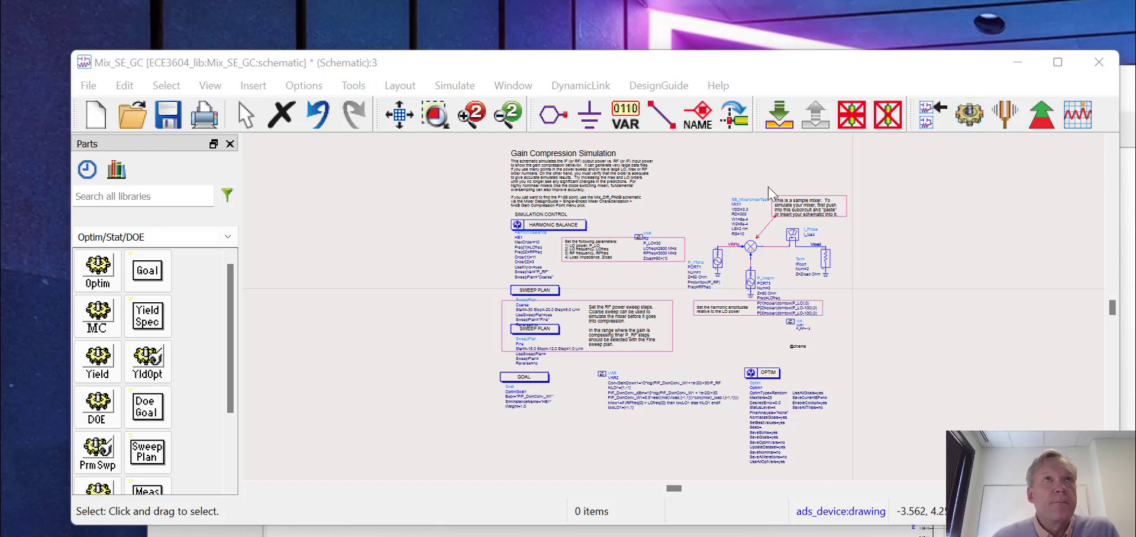
scroll(770, 191, "down", 4)
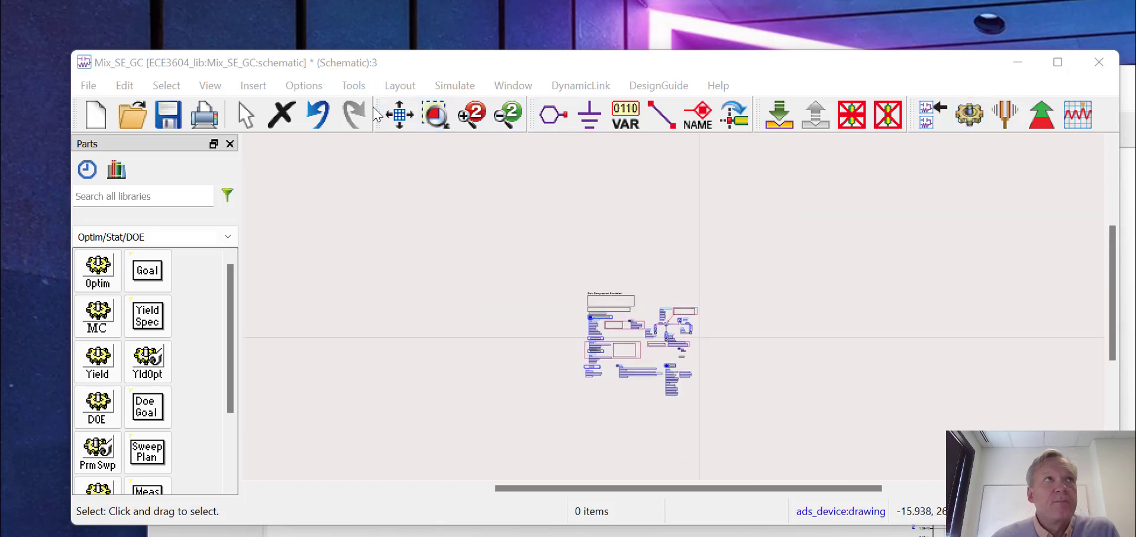
left_click(435, 114)
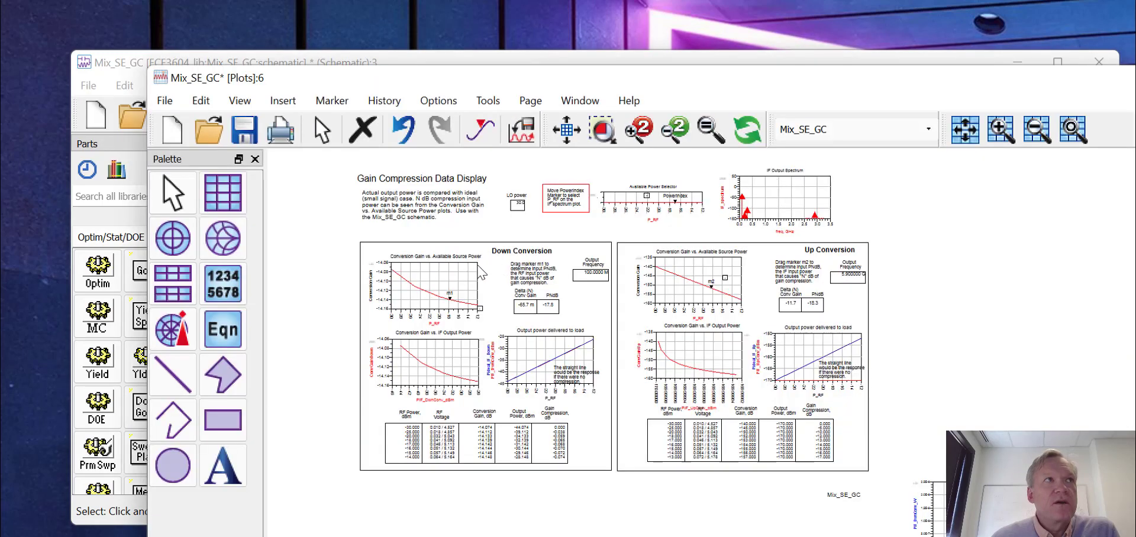
Step: Zoom in on the Down Conversion plots to check gain near -14.1 dB
left_click(602, 130)
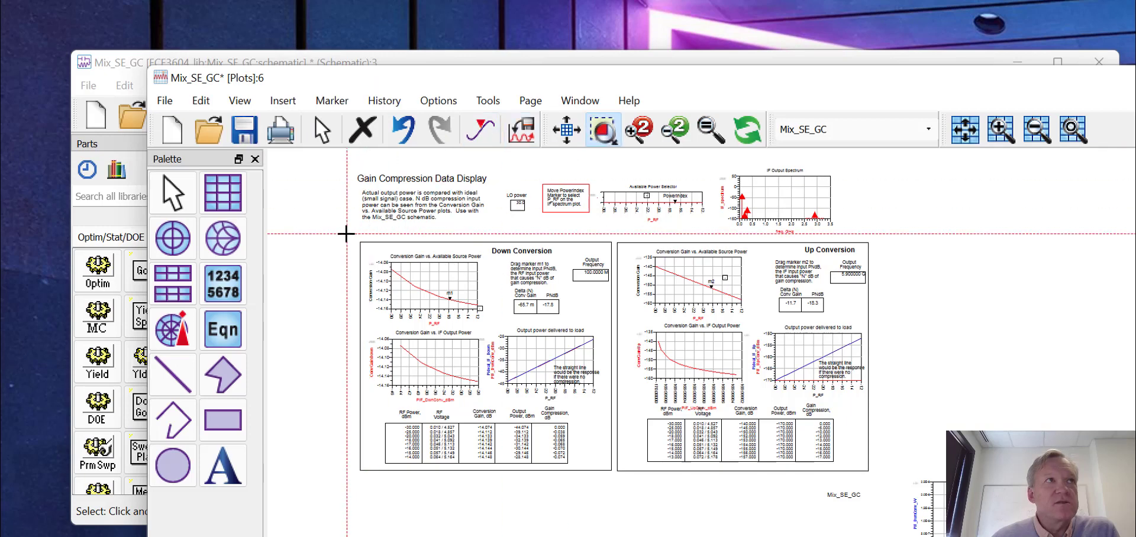
left_click_drag(345, 233, 589, 390)
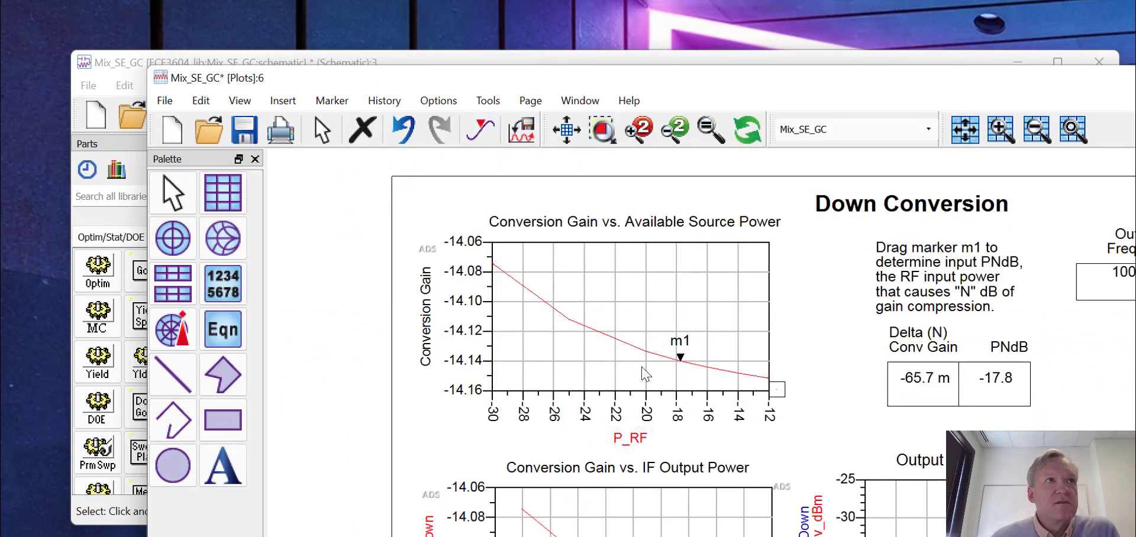
mouse_move(714, 359)
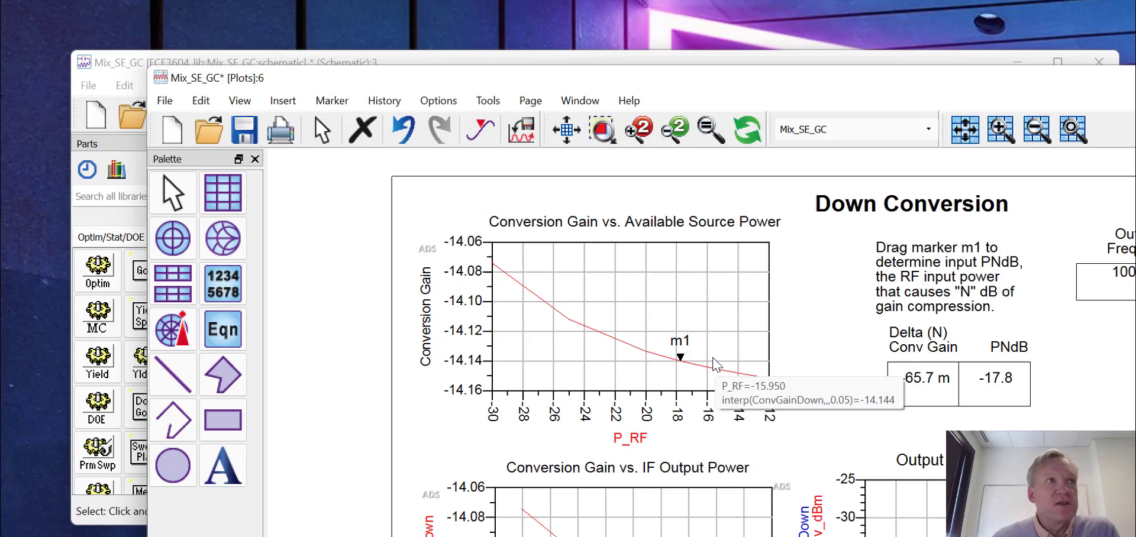
scroll(753, 290, "up", 3)
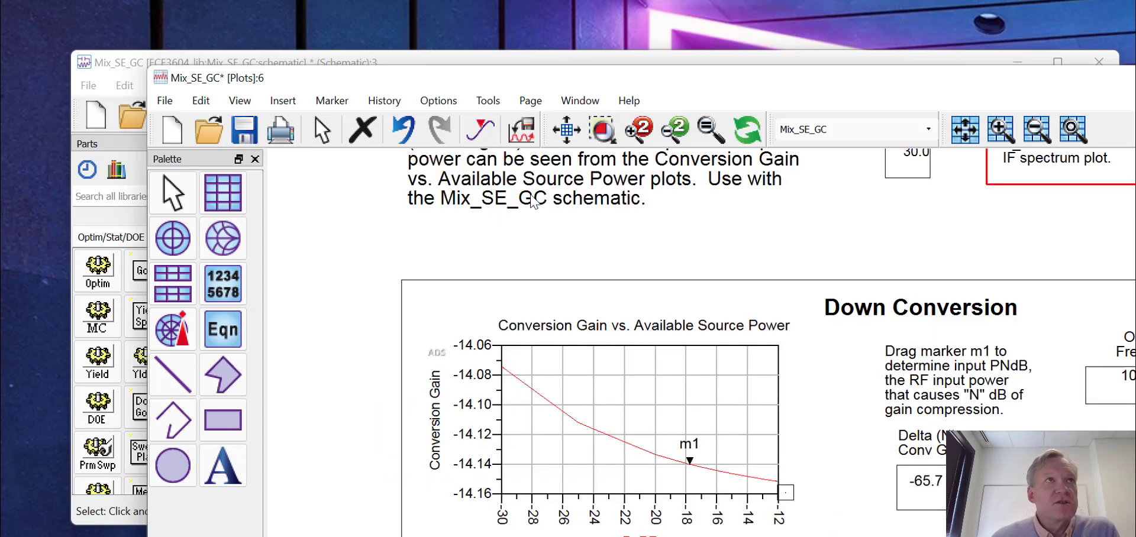
Step: Zoom in on the Up Conversion gain plot, then fit the whole results page
left_click(569, 130)
left_click(603, 129)
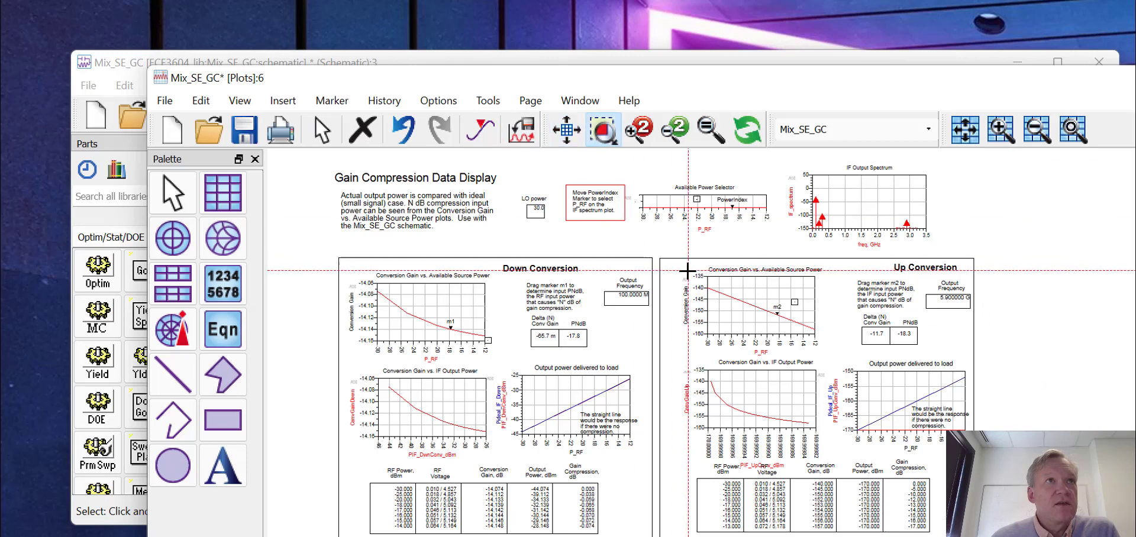
left_click_drag(678, 256, 832, 354)
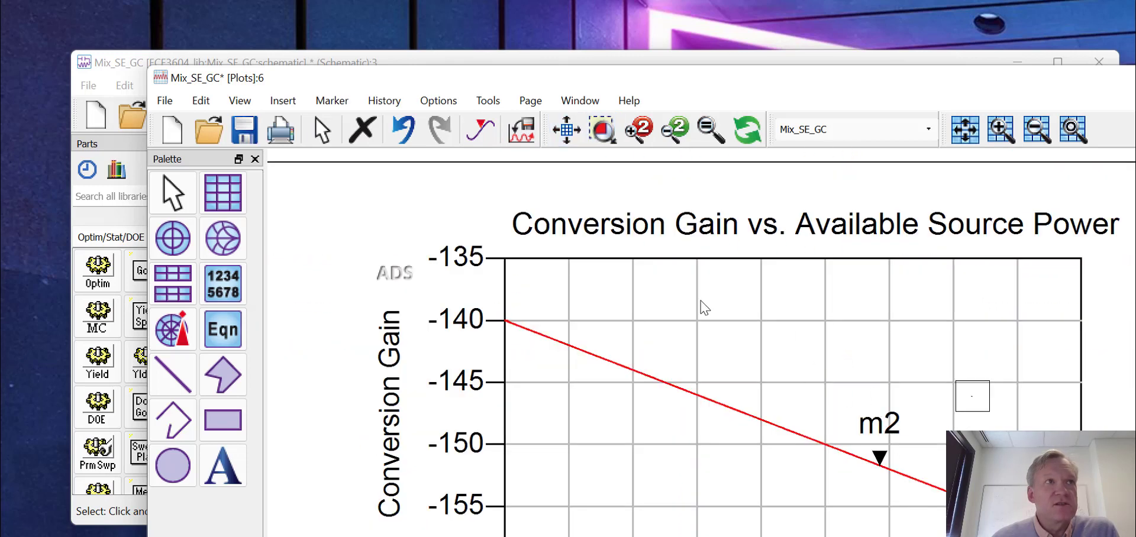
left_click(573, 133)
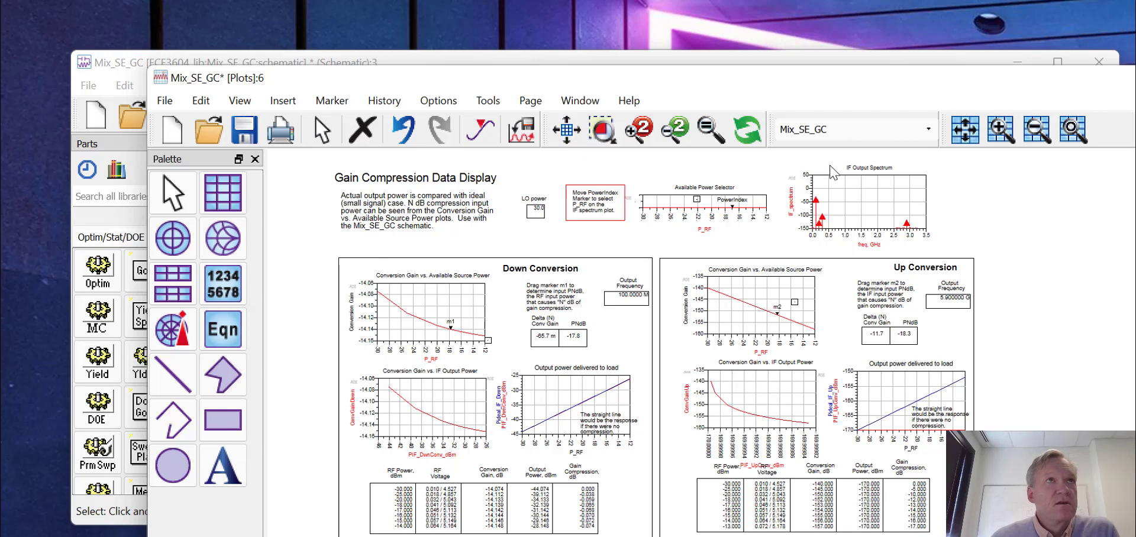
Step: Descend from Mix_SE_GC into mixer MIX1, then into the diode mixer subcircuit
left_click(814, 55)
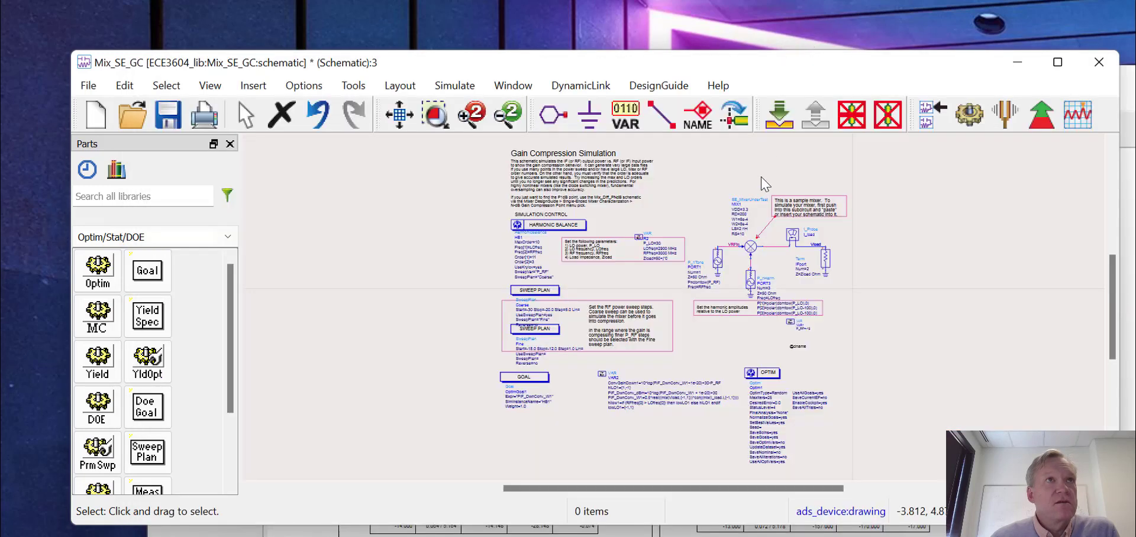
left_click(758, 248)
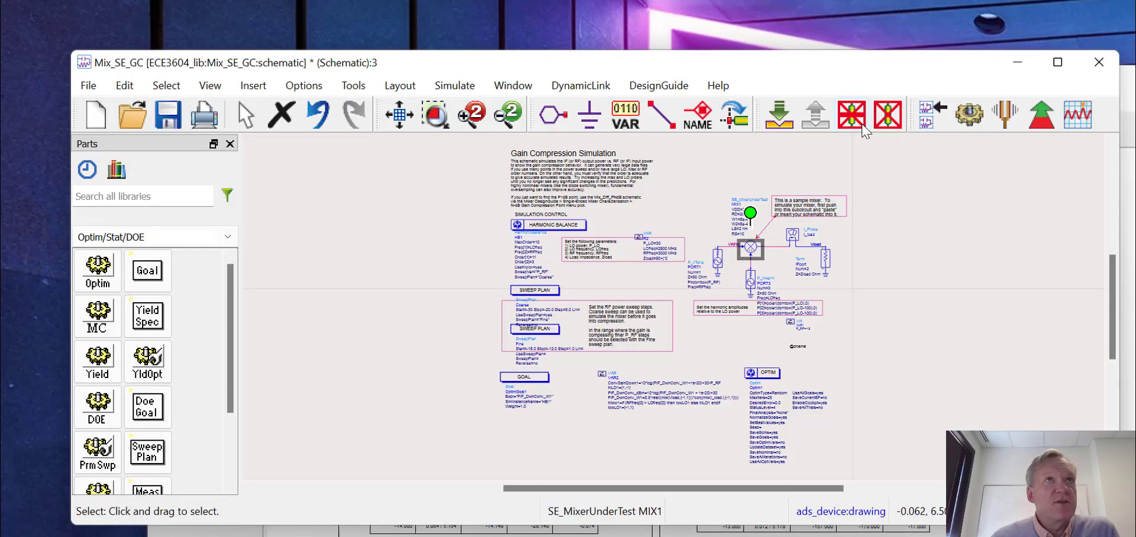
left_click(780, 115)
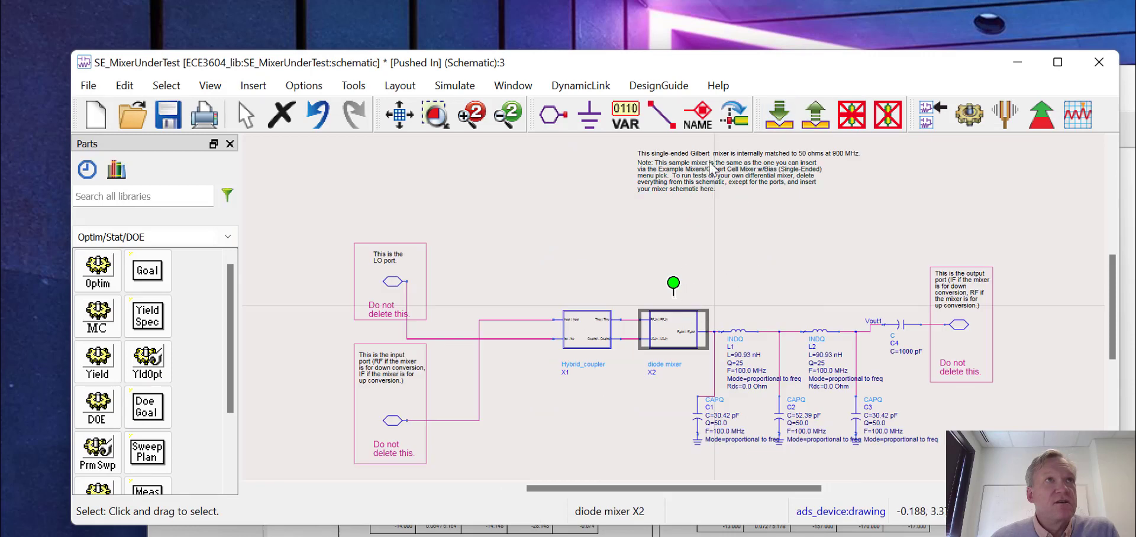
left_click(781, 116)
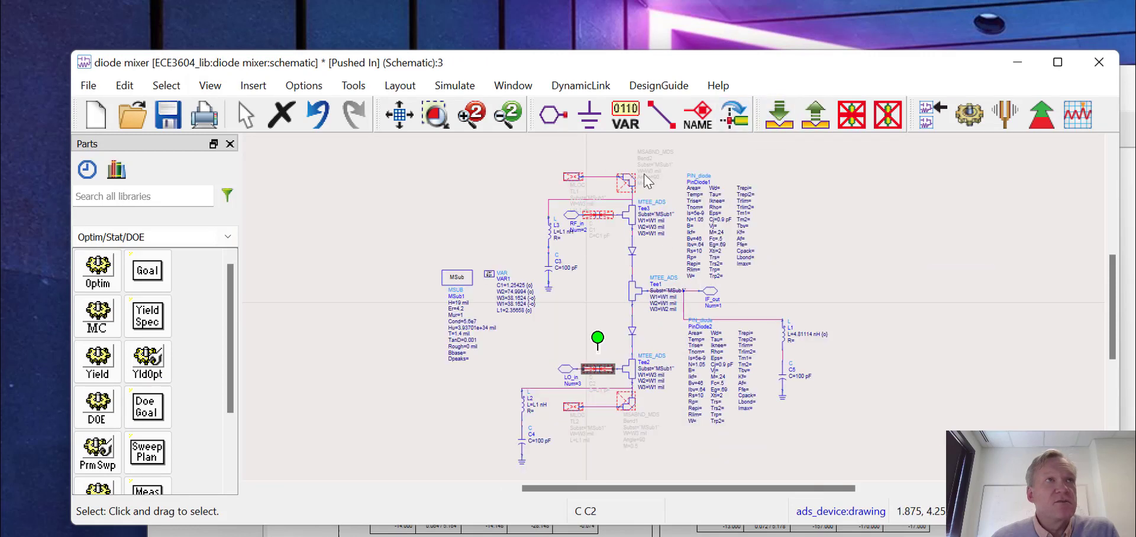